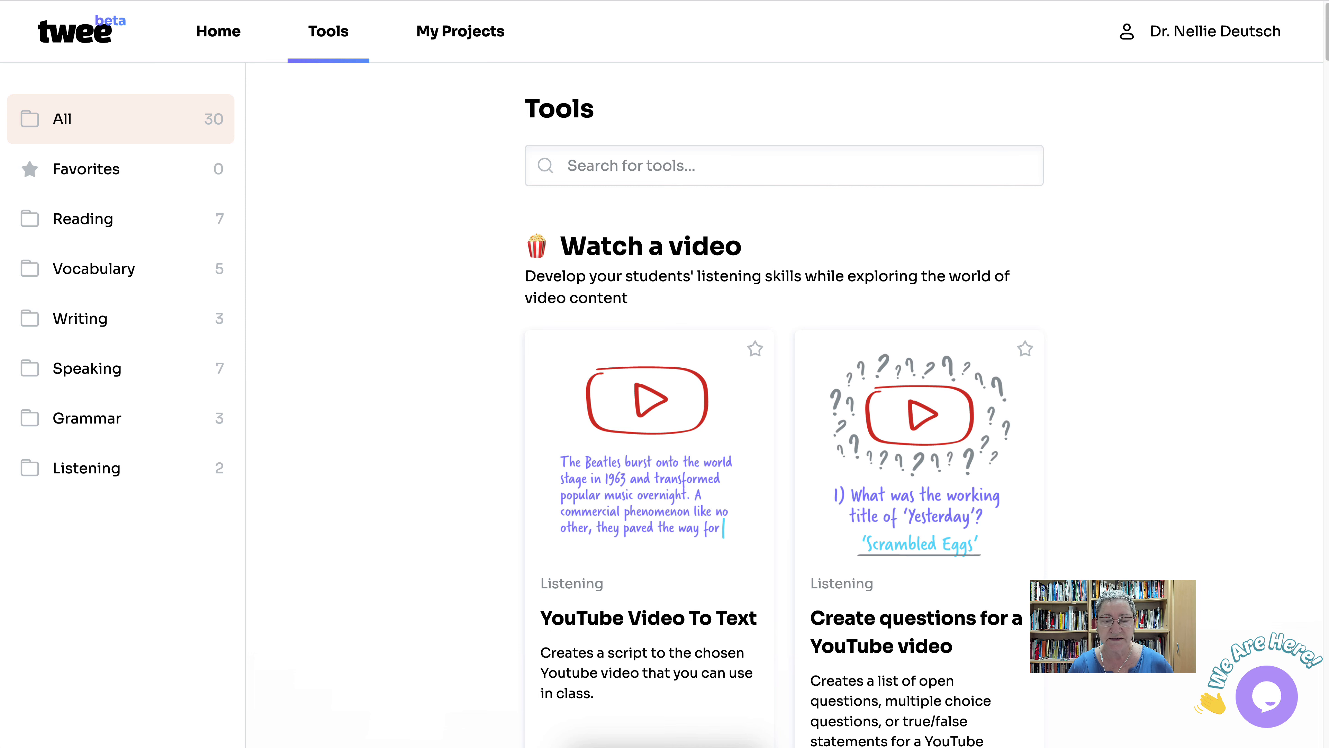
{"action": "scroll", "coordinate": [916, 524], "scroll_direction": "down", "scroll_amount": 2}
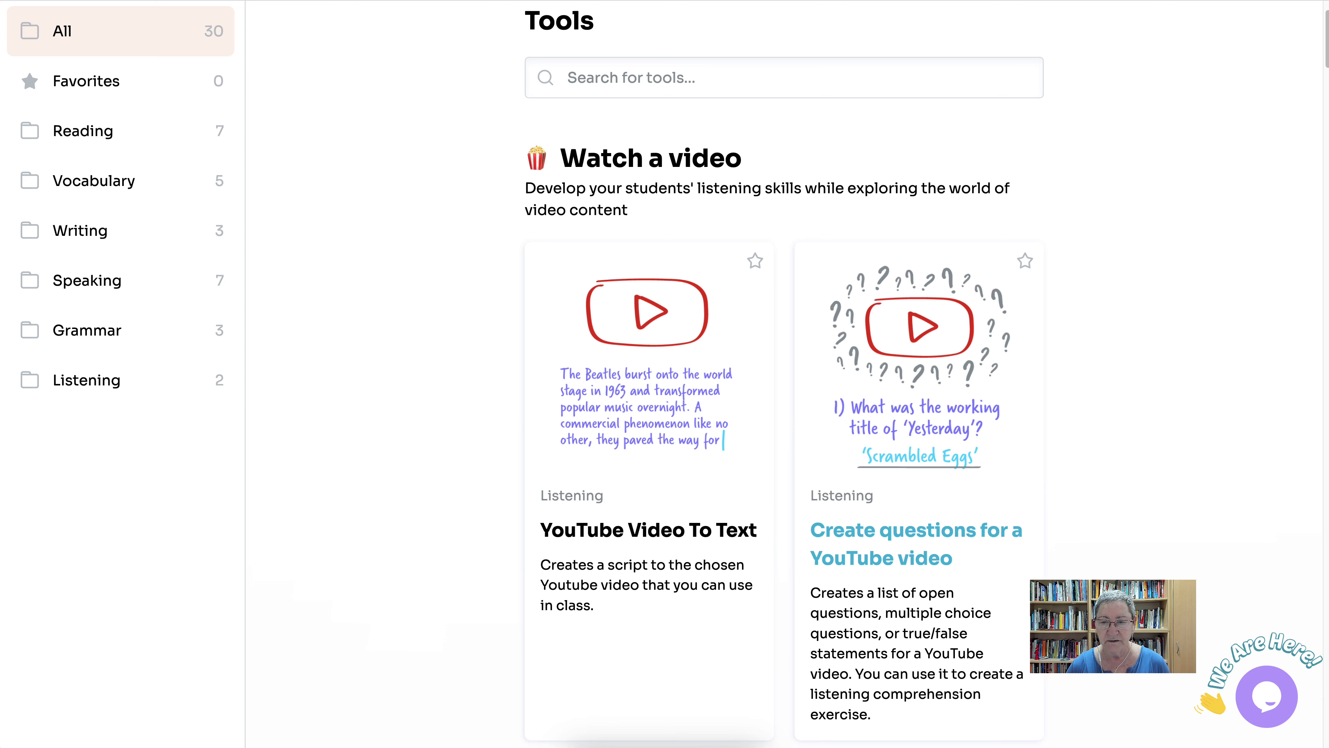
{"action": "left_click", "coordinate": [915, 529]}
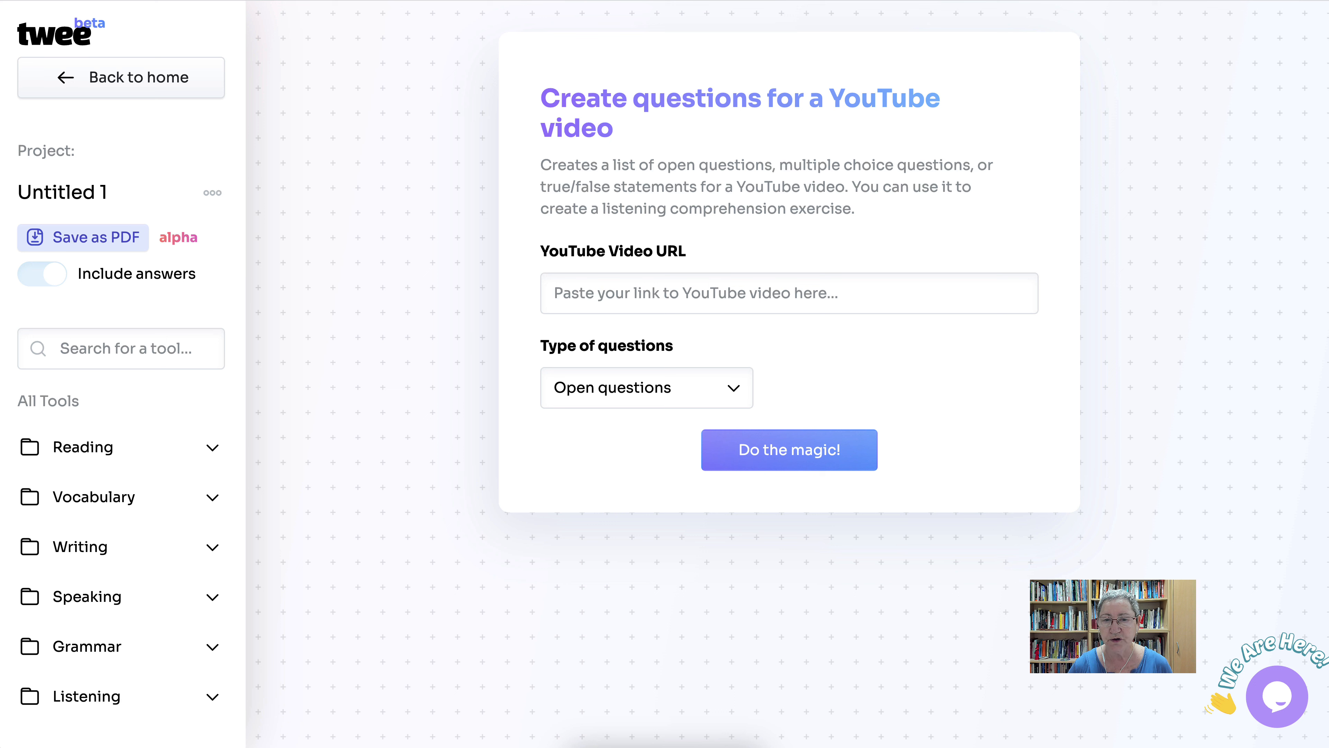
{"action": "left_click", "coordinate": [789, 294]}
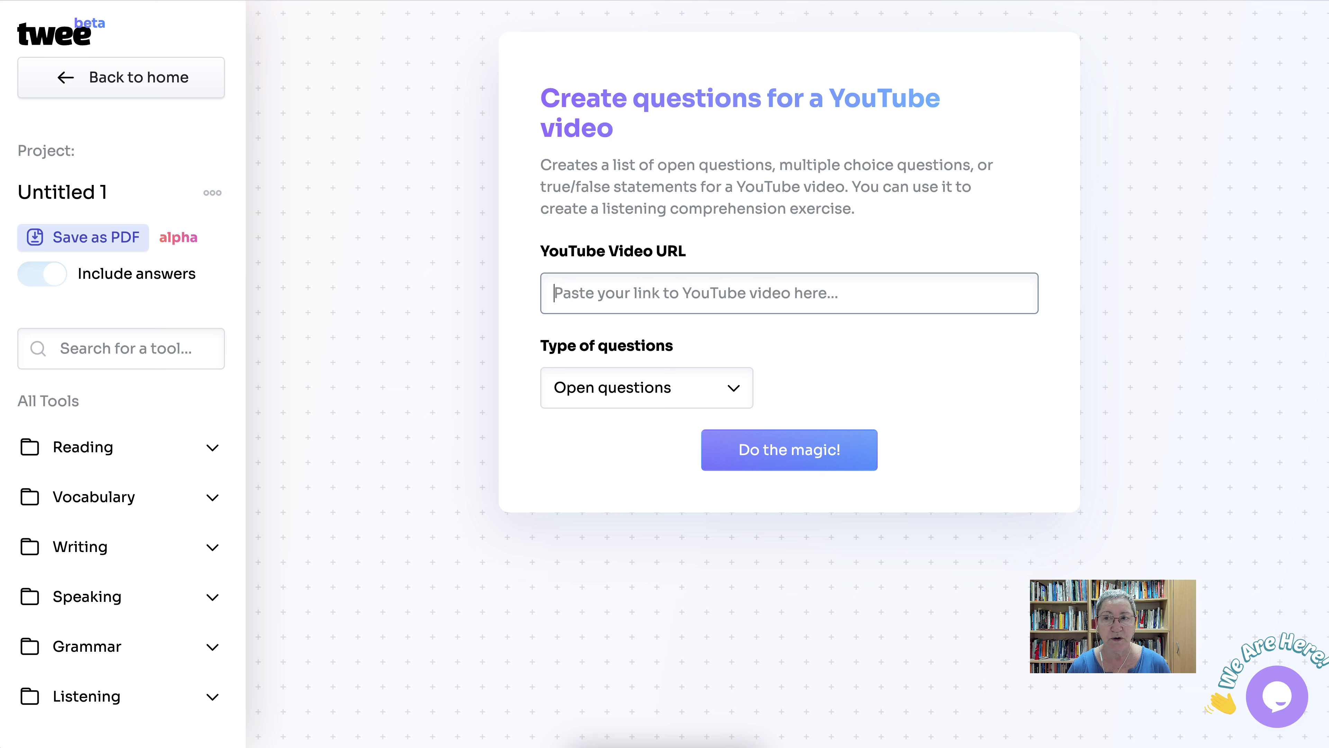
{"action": "left_click", "coordinate": [1174, 0]}
{"action": "left_click", "coordinate": [1204, 0]}
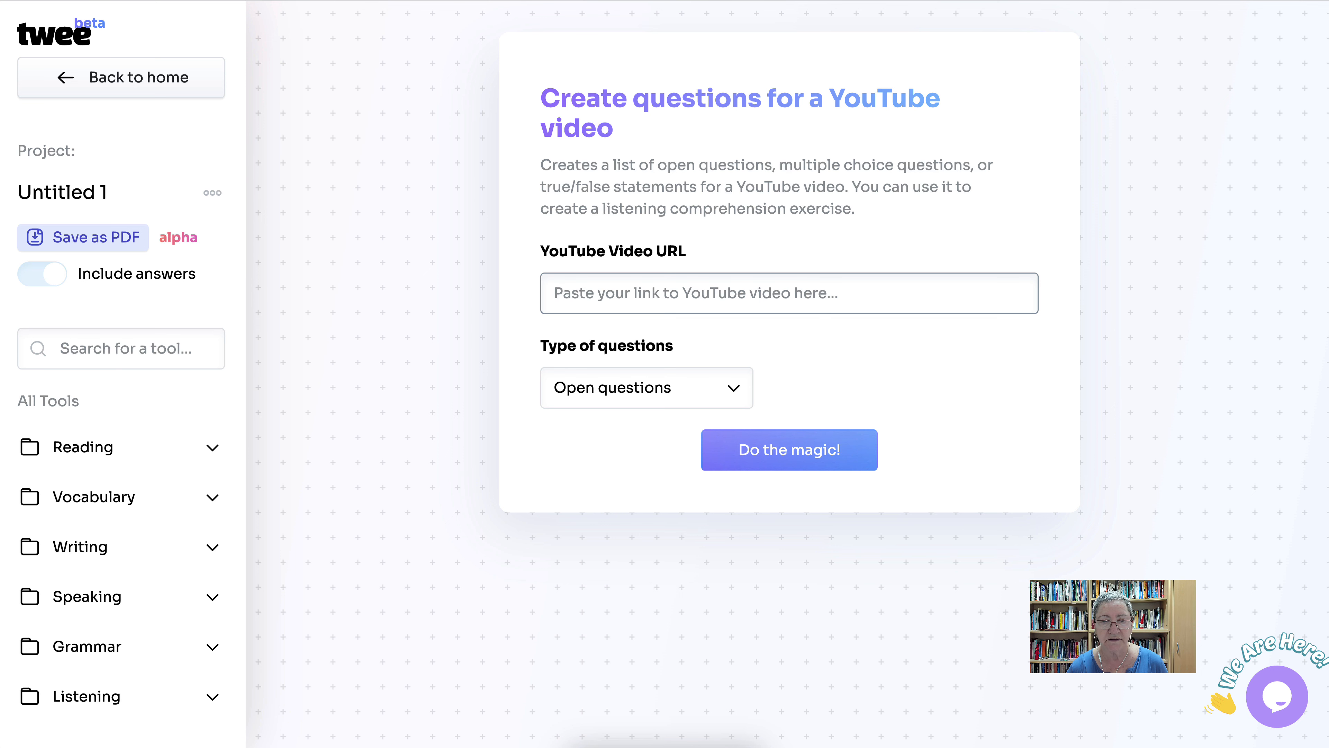
{"action": "type", "text": "https://youtube.com/shorts/U2Nv5tuTg8U?feature=share"}
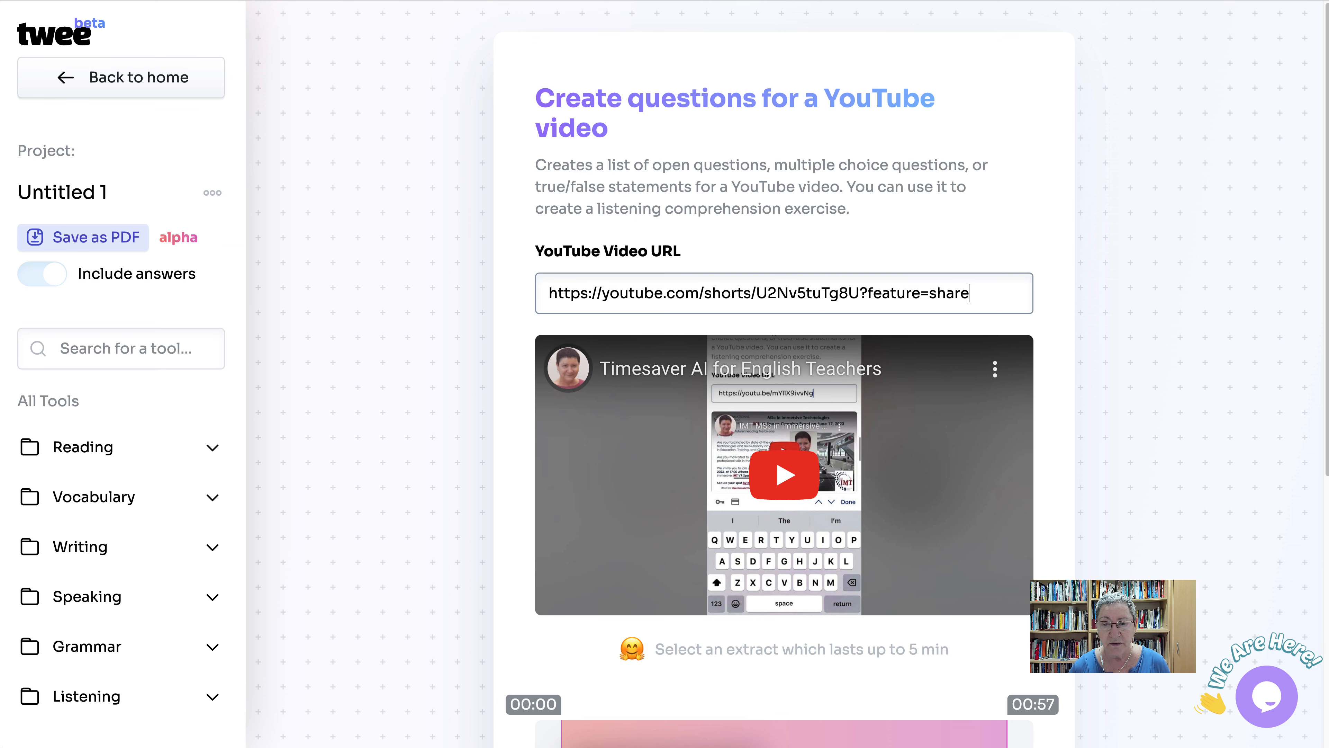
Step: Set the type of questions to ABCD questions and generate them for the entire video
{"action": "scroll", "coordinate": [784, 374], "scroll_direction": "down", "scroll_amount": 1}
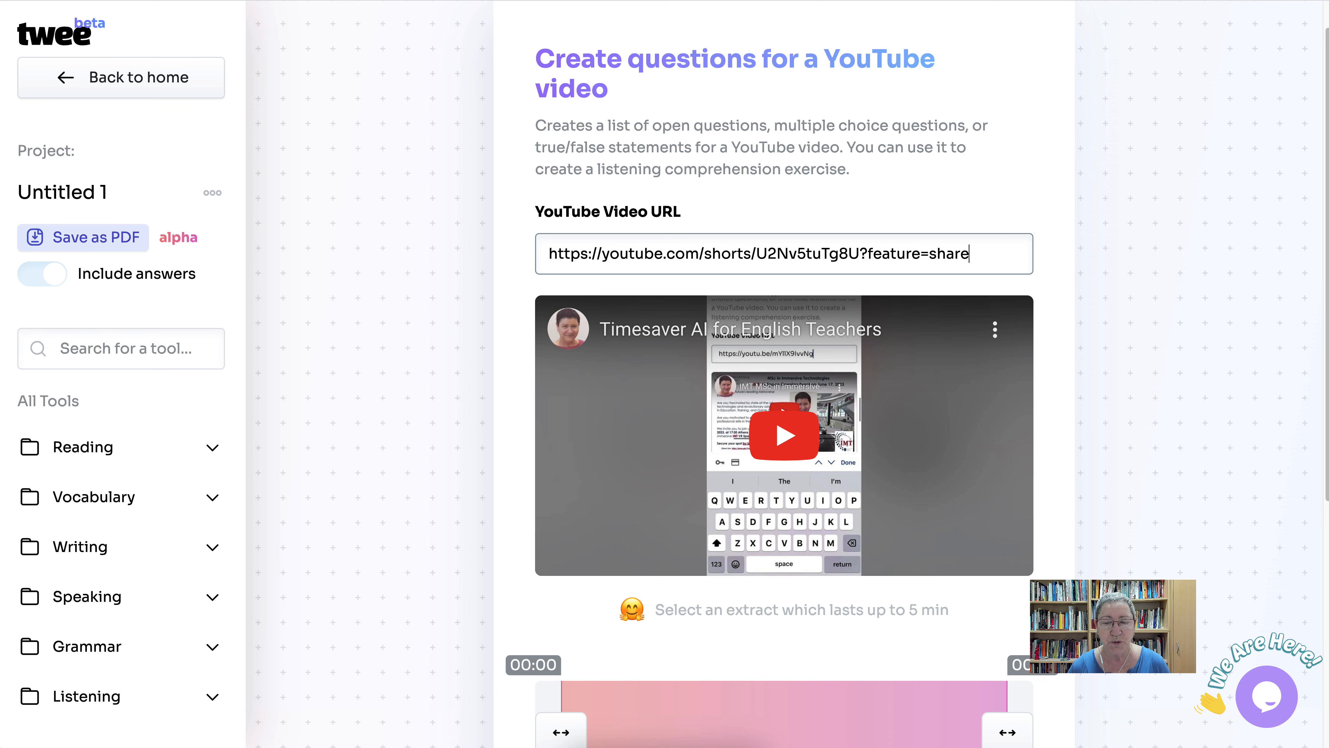
{"action": "scroll", "coordinate": [784, 374], "scroll_direction": "down", "scroll_amount": 3}
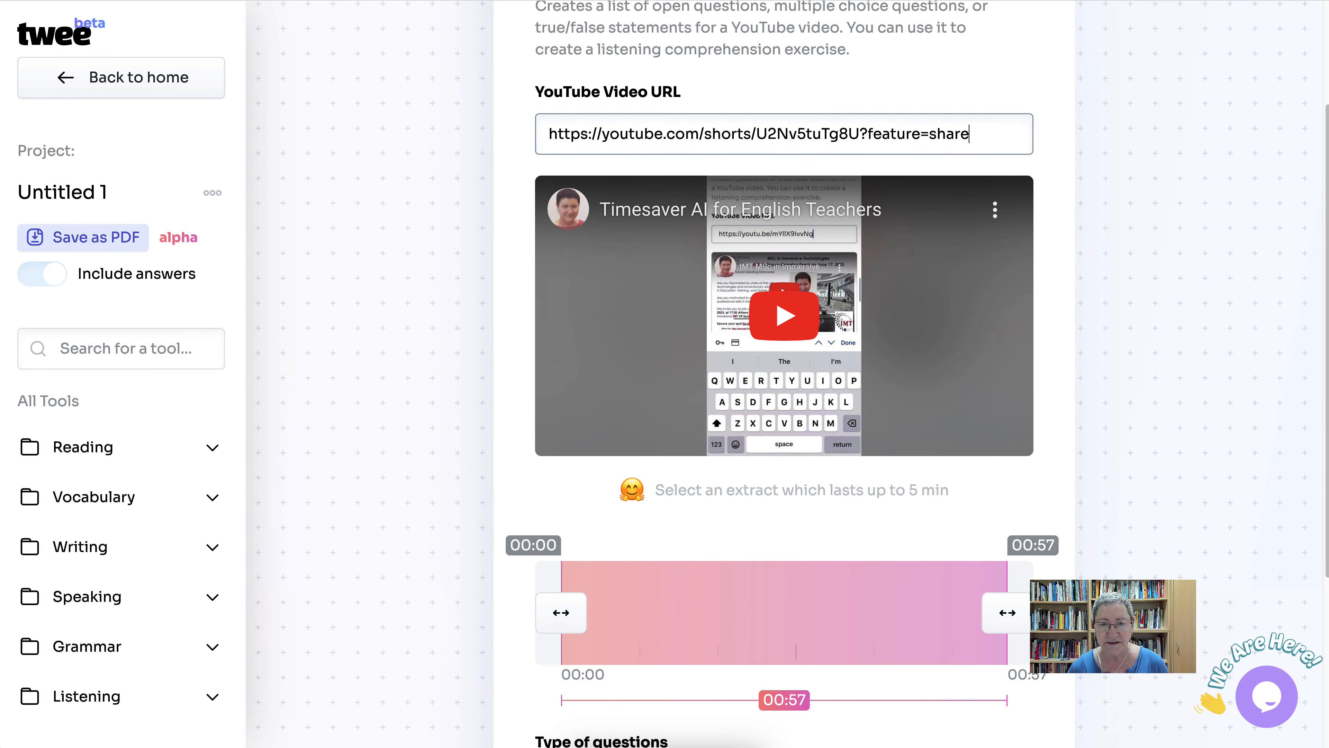
{"action": "scroll", "coordinate": [784, 374], "scroll_direction": "up", "scroll_amount": 1}
{"action": "scroll", "coordinate": [784, 374], "scroll_direction": "down", "scroll_amount": 7}
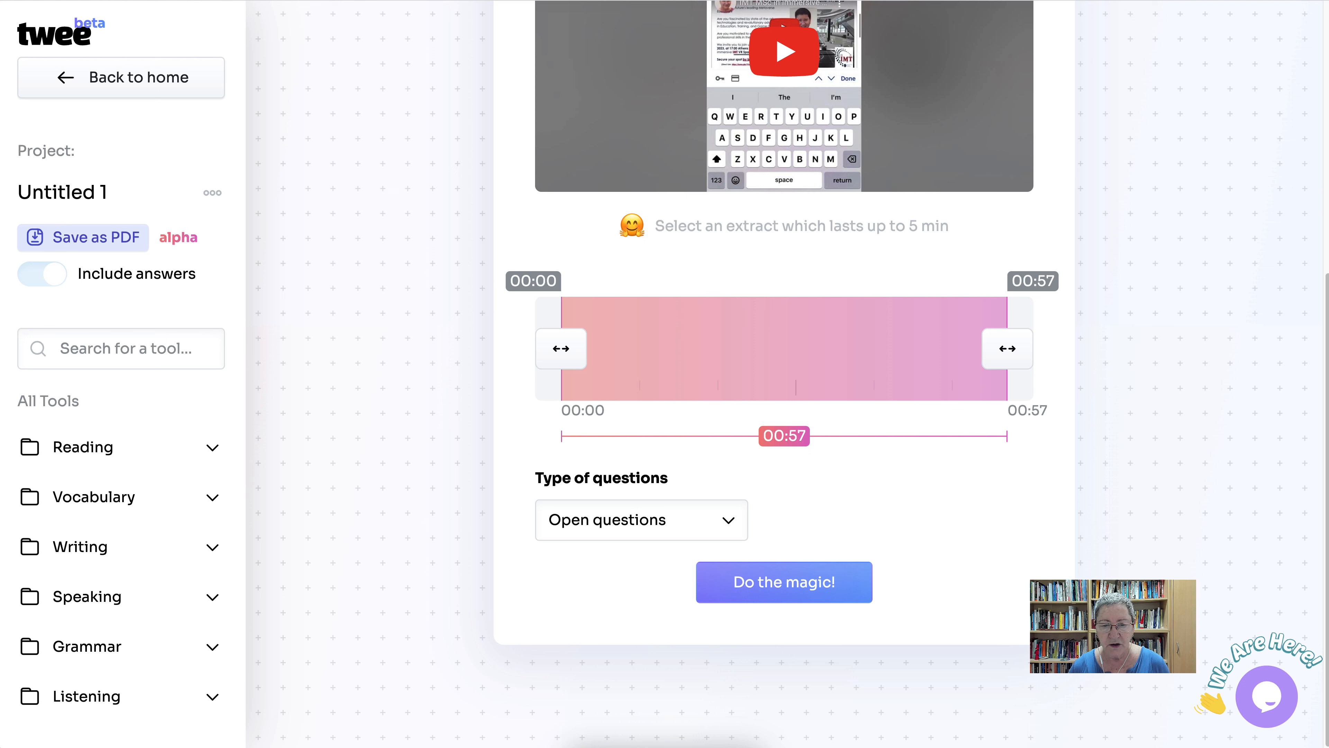
{"action": "left_click", "coordinate": [641, 520]}
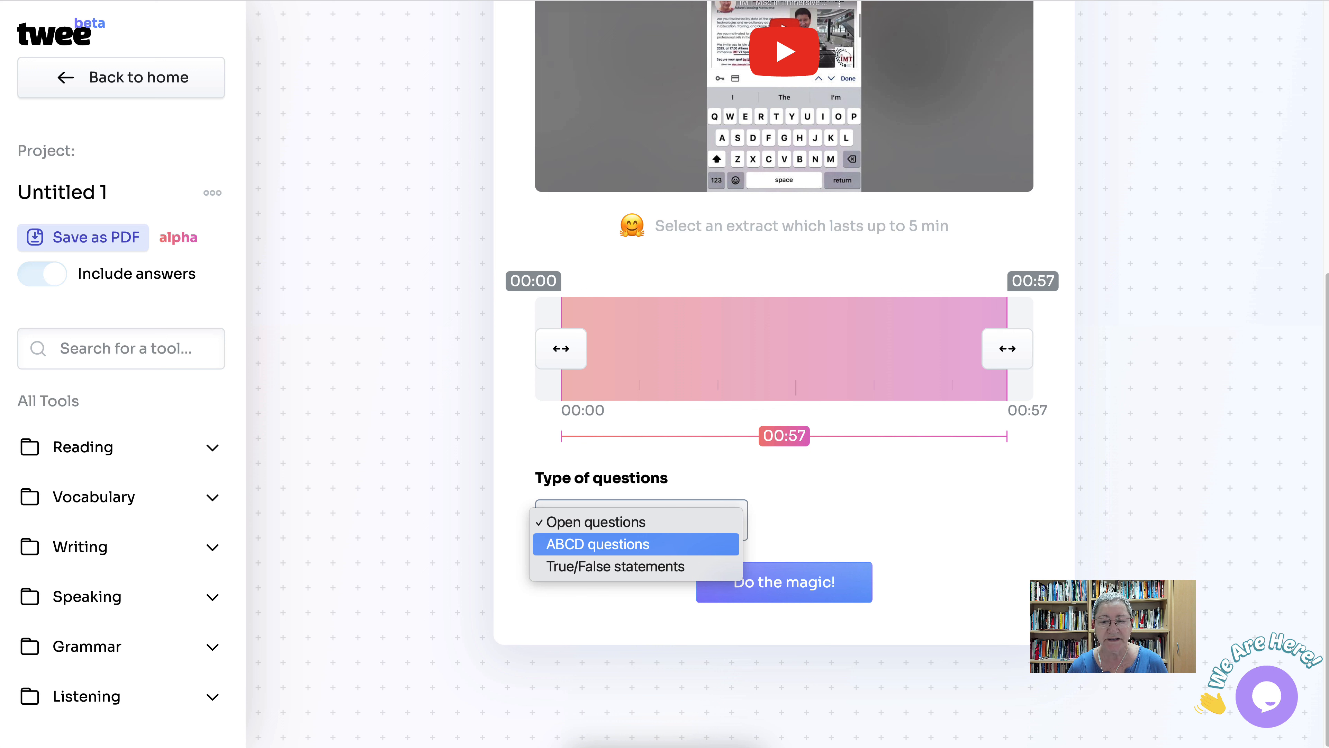
{"action": "key", "text": "Down"}
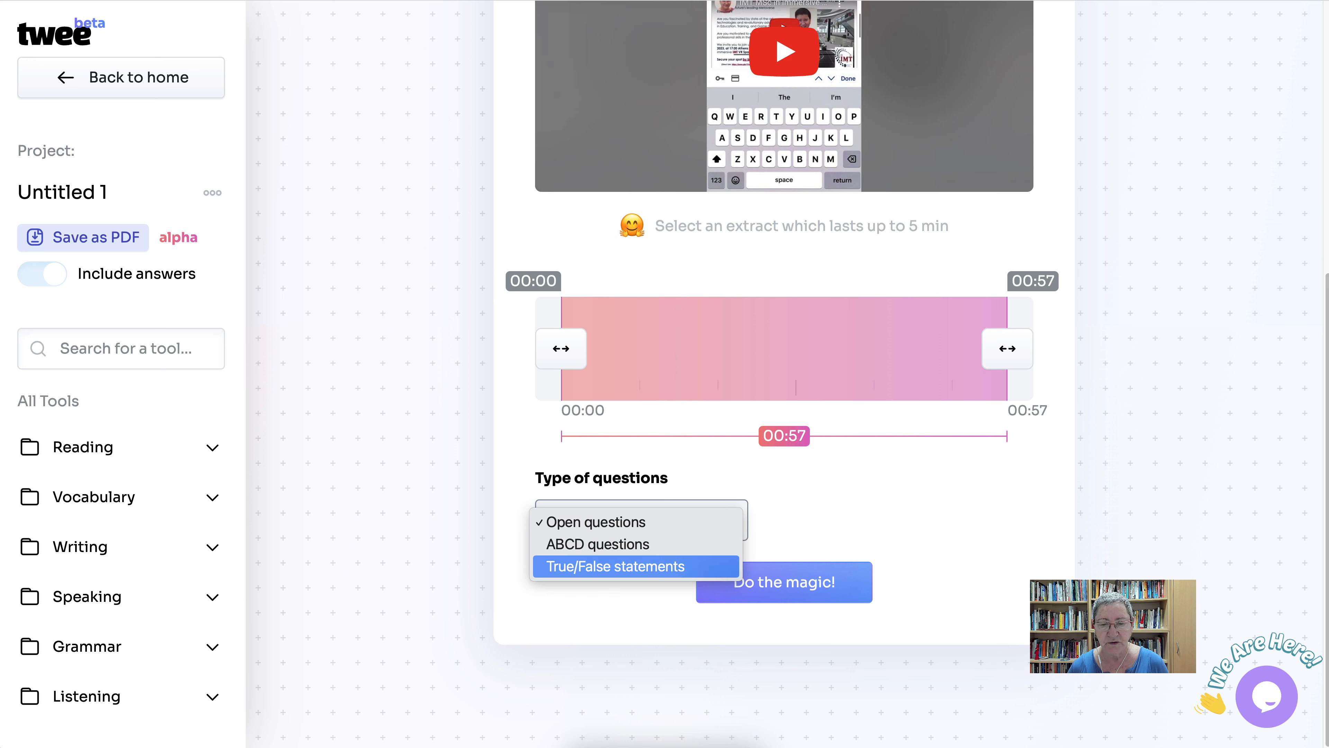
{"action": "key", "text": "Up"}
{"action": "key", "text": "Up"}
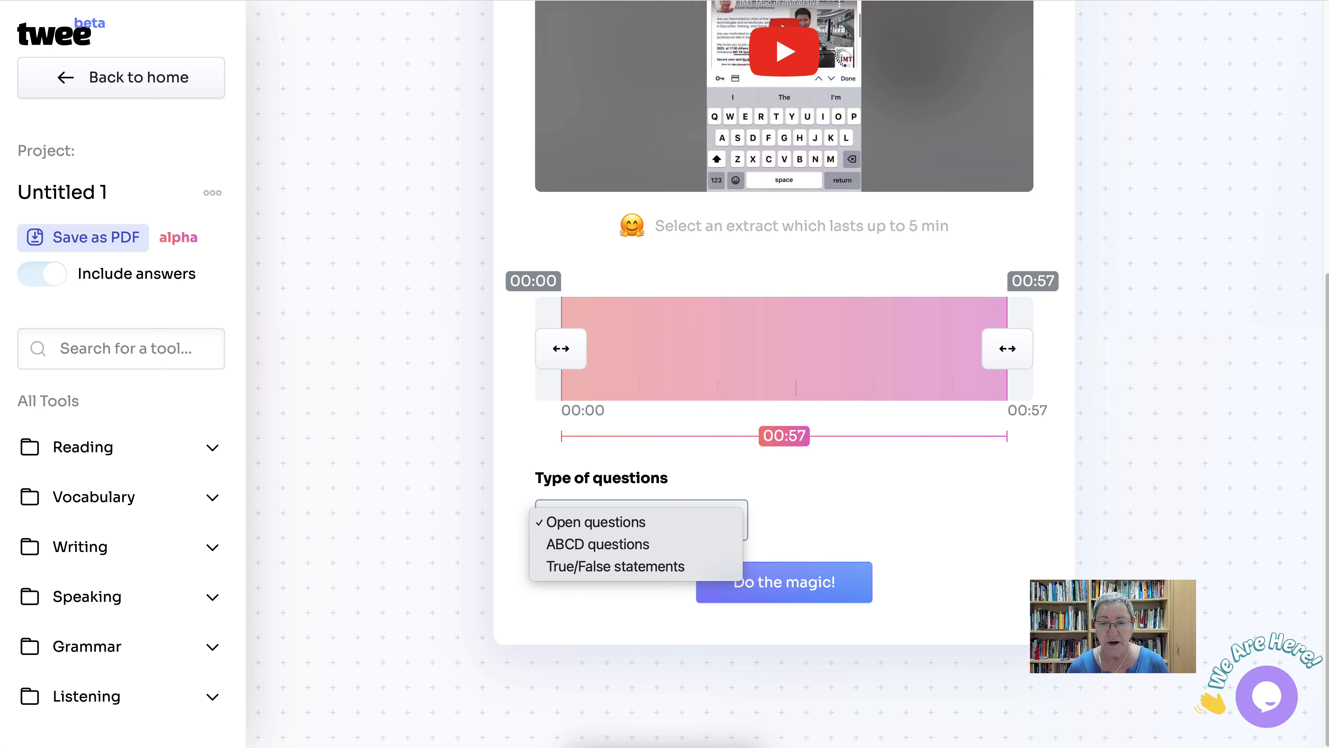
{"action": "left_click", "coordinate": [774, 524]}
{"action": "left_click", "coordinate": [641, 520]}
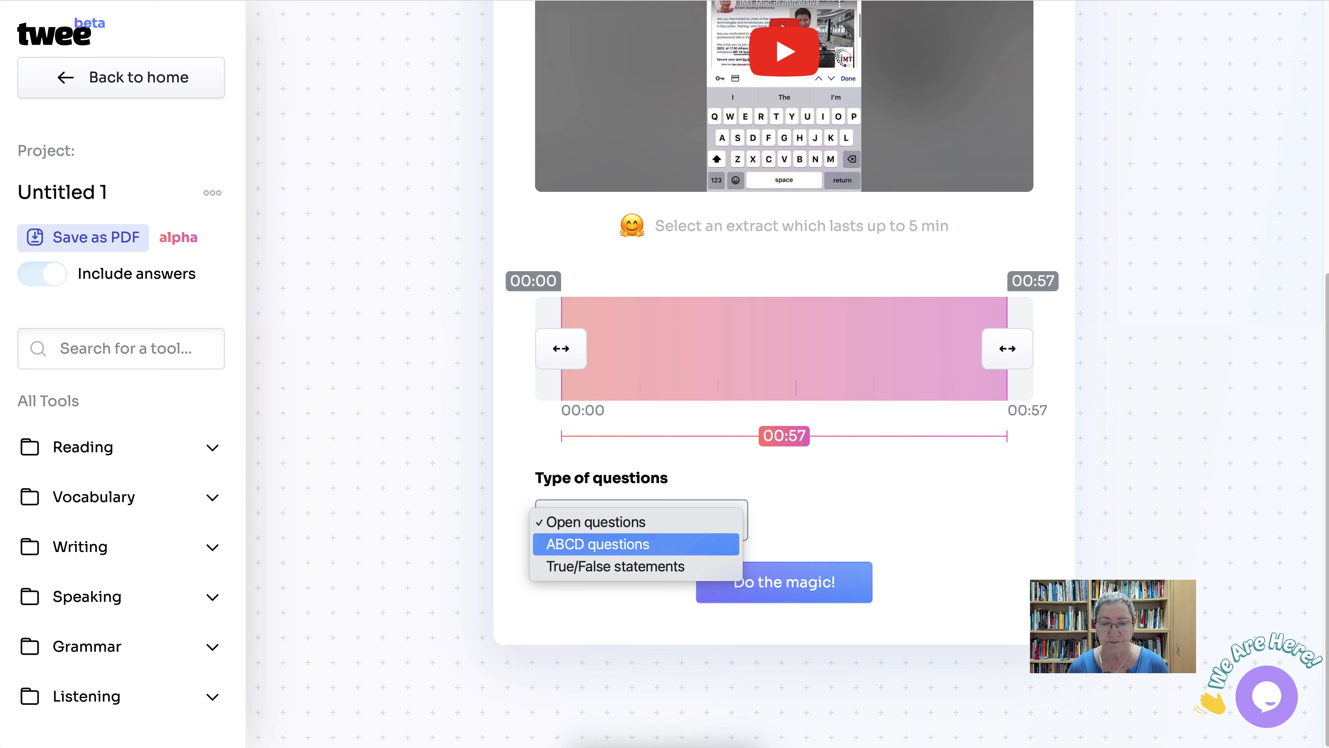
{"action": "left_click", "coordinate": [636, 544]}
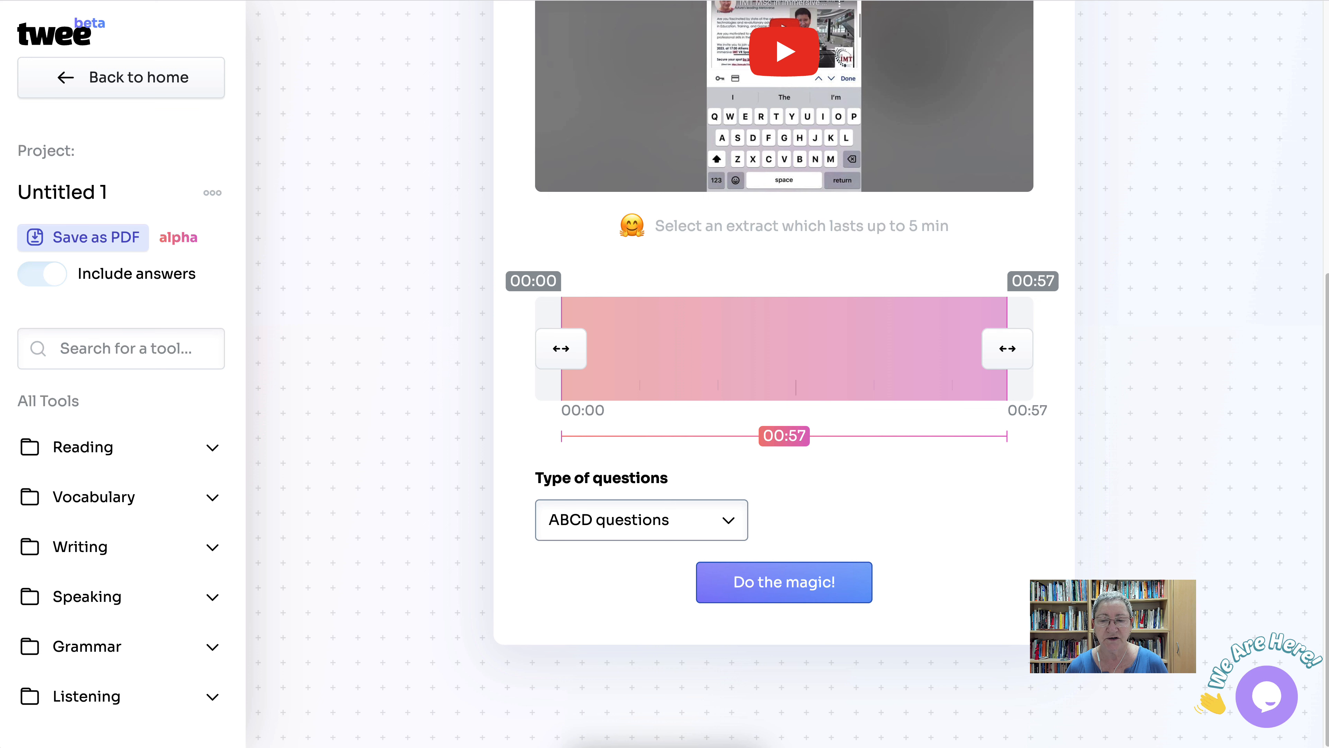
{"action": "left_click", "coordinate": [784, 582]}
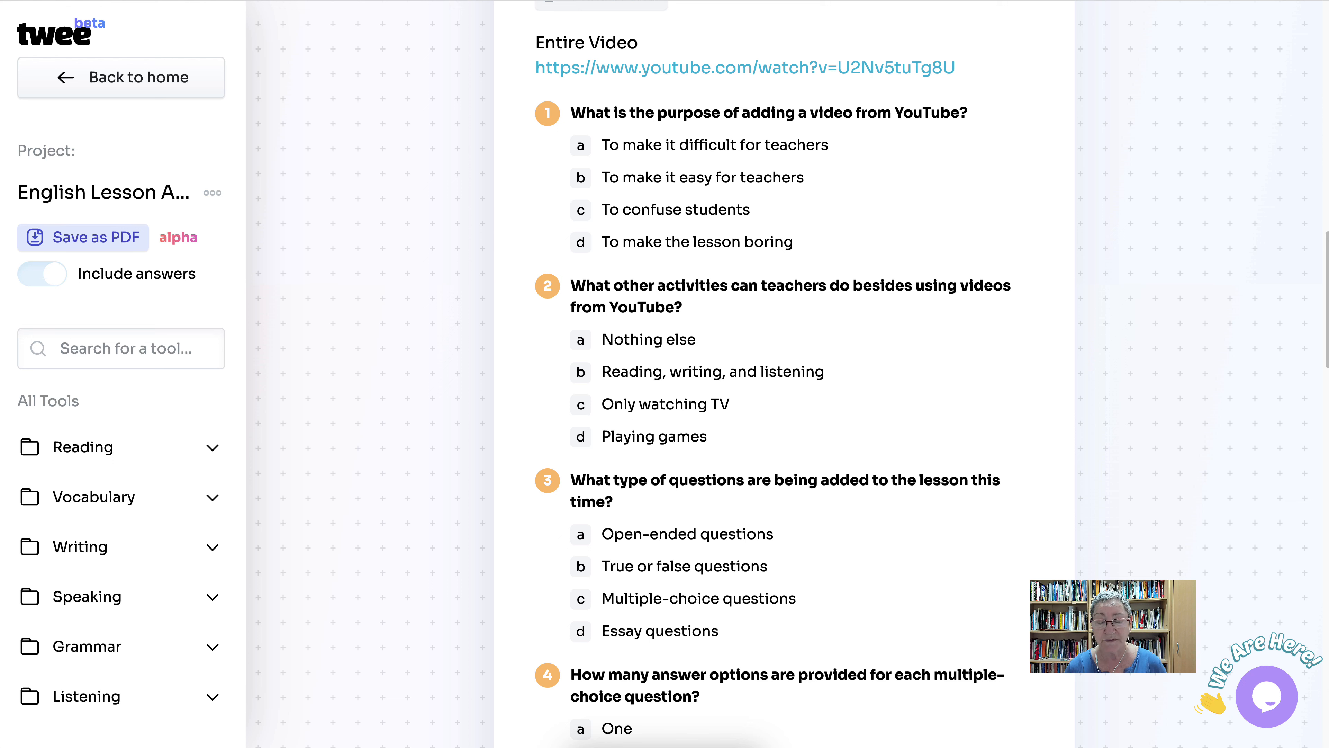
Step: Review the generated multiple-choice questions and the list of correct answers below them
{"action": "scroll", "coordinate": [773, 366], "scroll_direction": "down", "scroll_amount": 1}
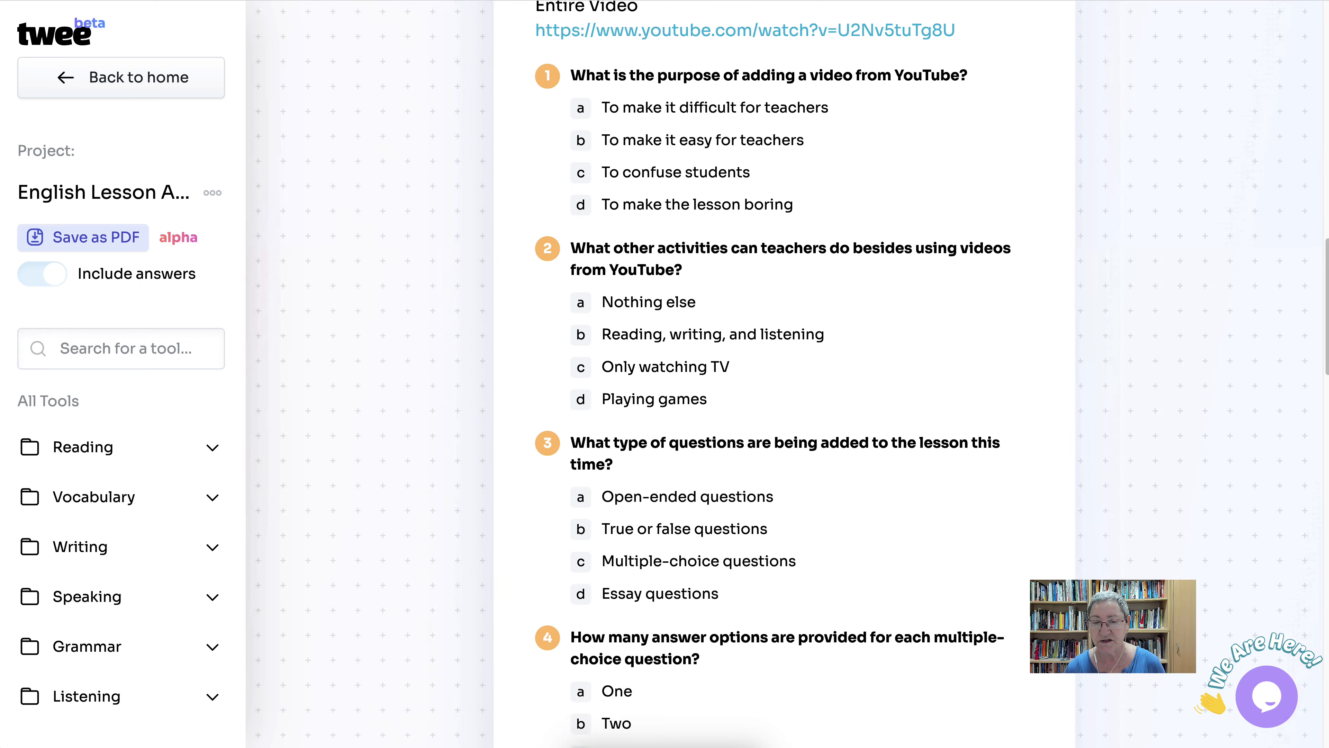
{"action": "scroll", "coordinate": [773, 367], "scroll_direction": "down", "scroll_amount": 14}
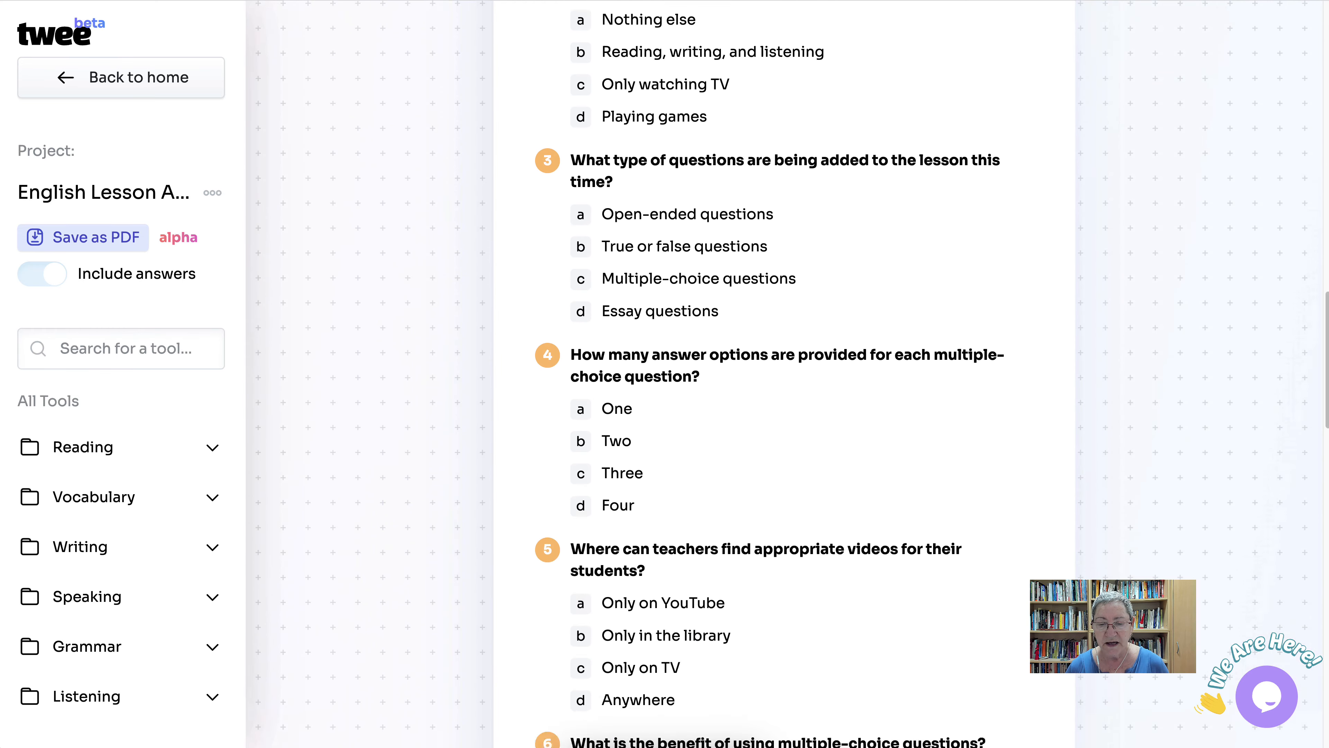
{"action": "scroll", "coordinate": [772, 367], "scroll_direction": "down", "scroll_amount": 15}
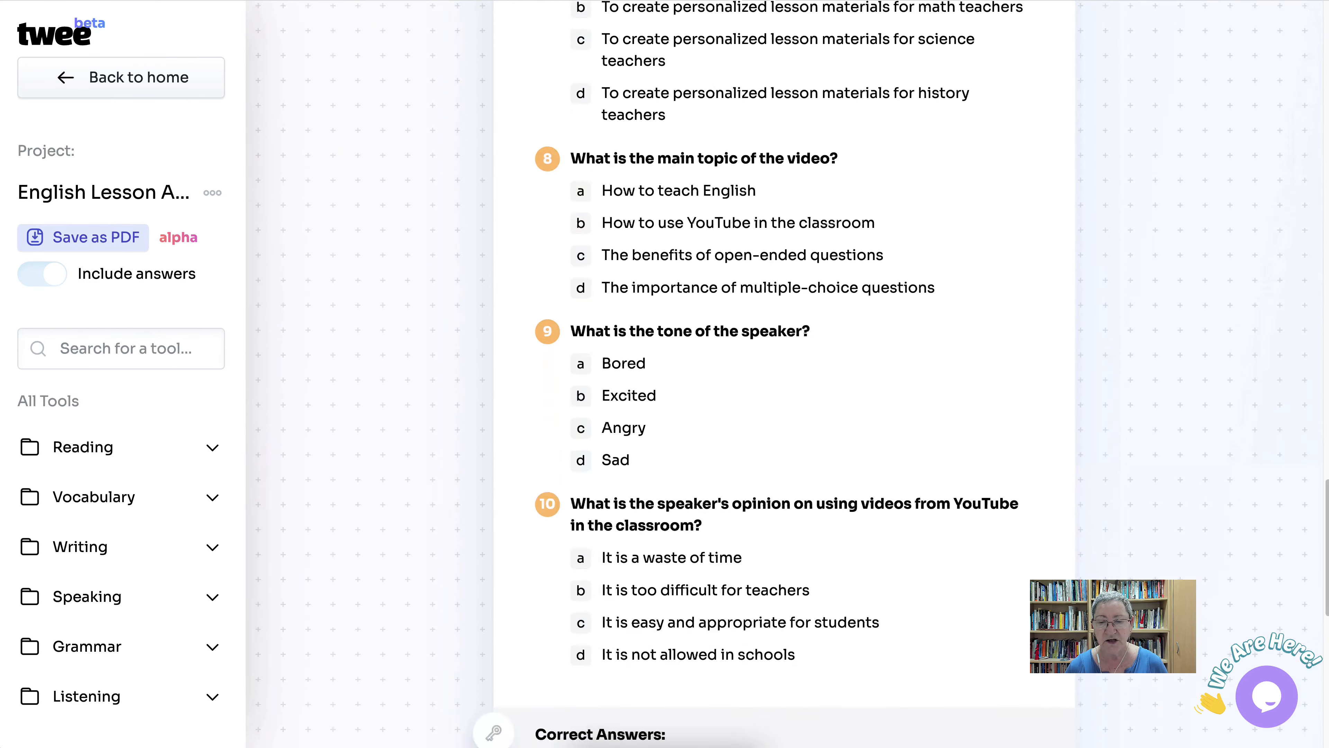
{"action": "scroll", "coordinate": [772, 366], "scroll_direction": "down", "scroll_amount": 2}
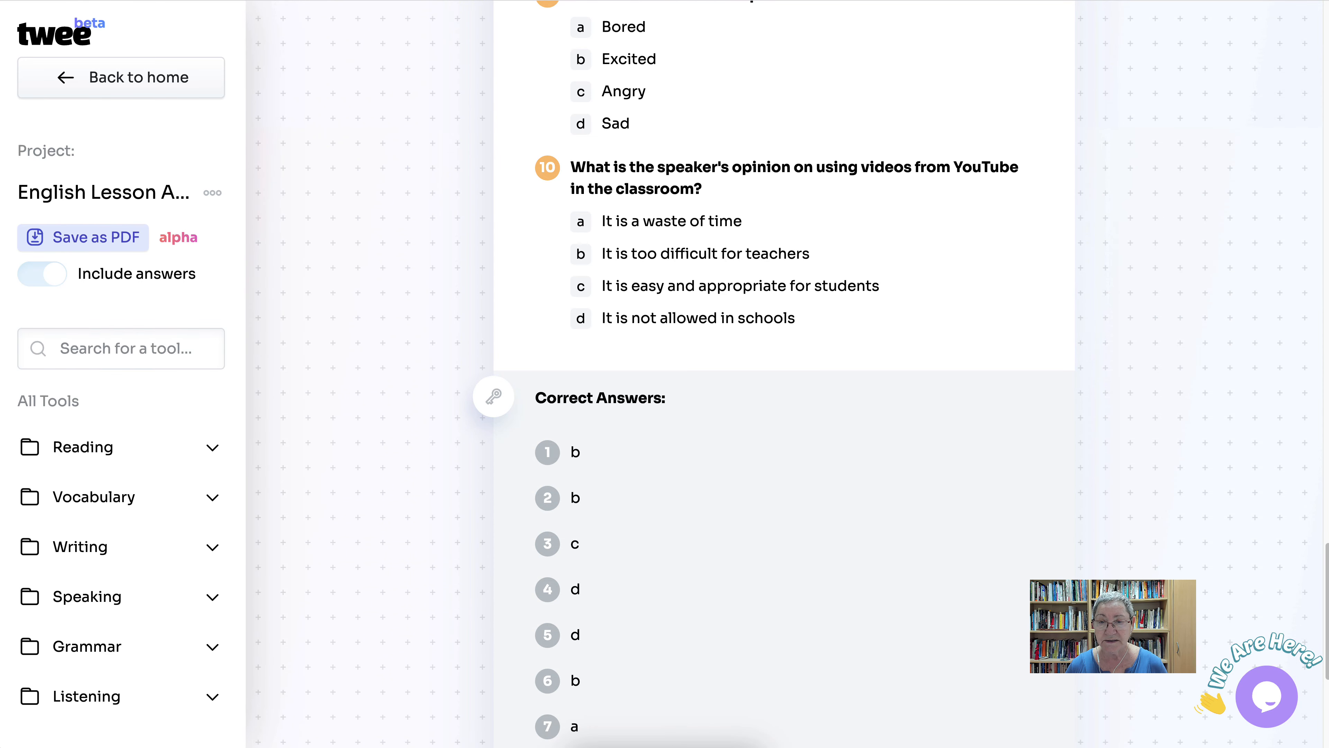
{"action": "scroll", "coordinate": [772, 366], "scroll_direction": "down", "scroll_amount": 6}
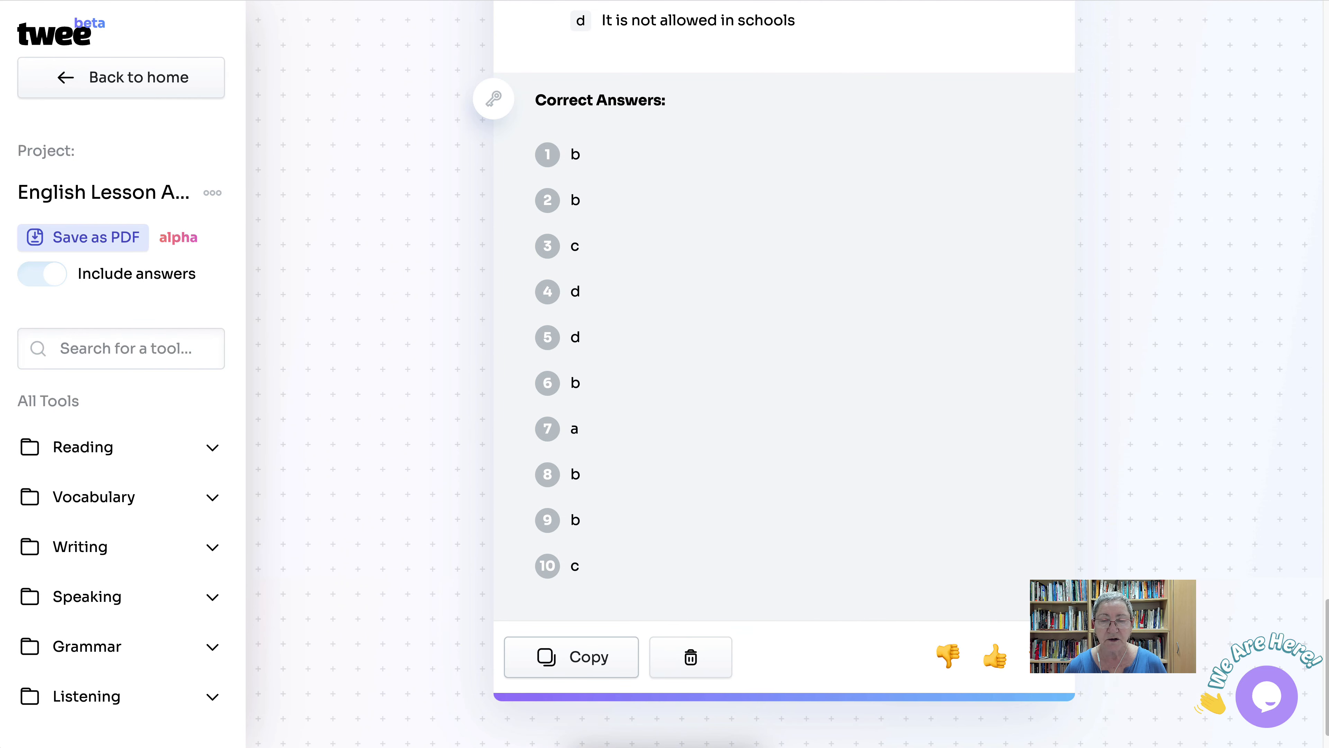
{"action": "scroll", "coordinate": [772, 366], "scroll_direction": "down", "scroll_amount": 1}
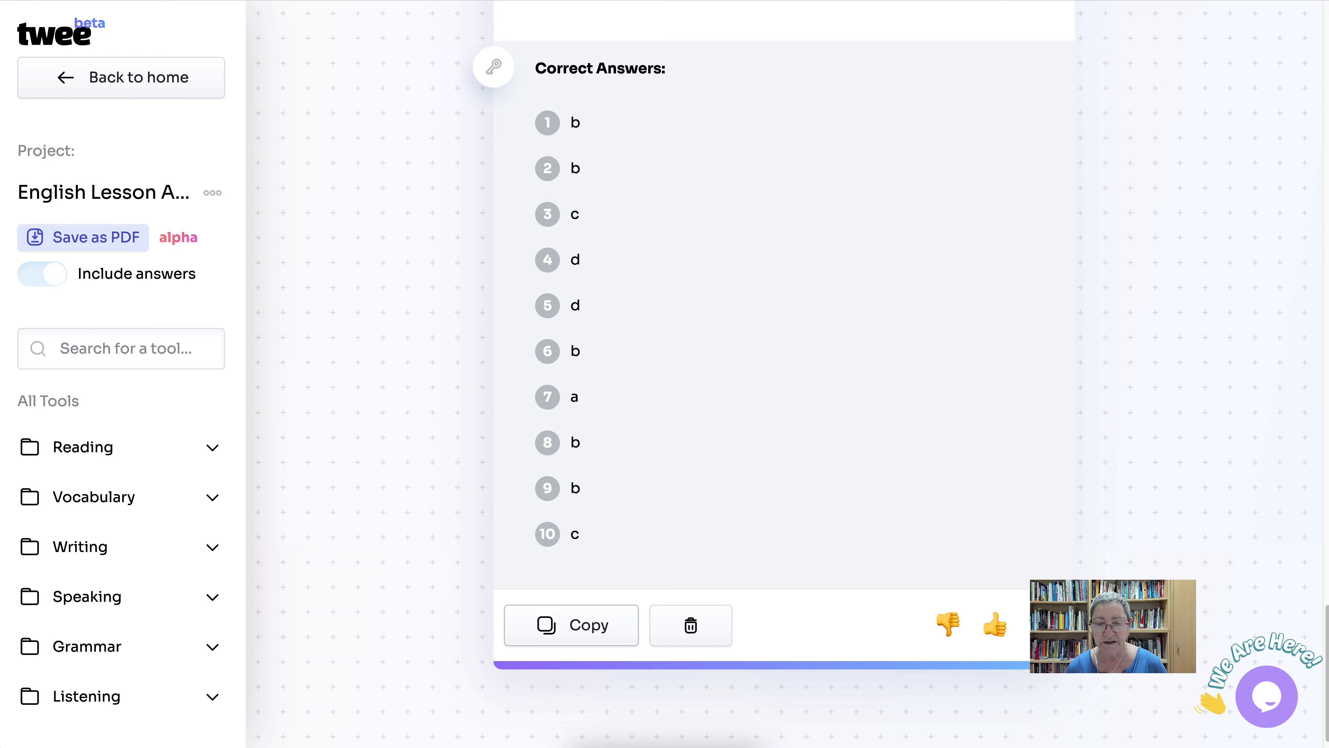
{"action": "scroll", "coordinate": [773, 367], "scroll_direction": "down", "scroll_amount": 1}
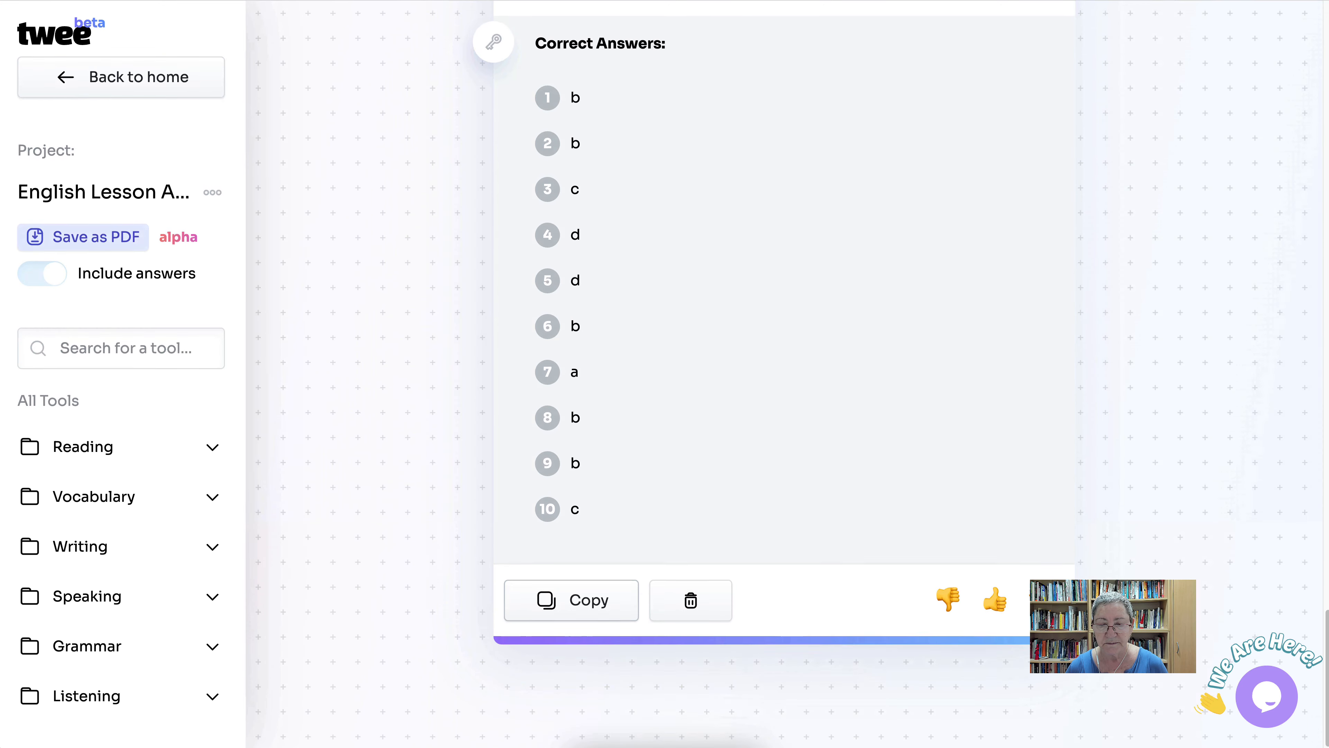
{"action": "scroll", "coordinate": [772, 366], "scroll_direction": "up", "scroll_amount": 5}
{"action": "scroll", "coordinate": [772, 367], "scroll_direction": "up", "scroll_amount": 15}
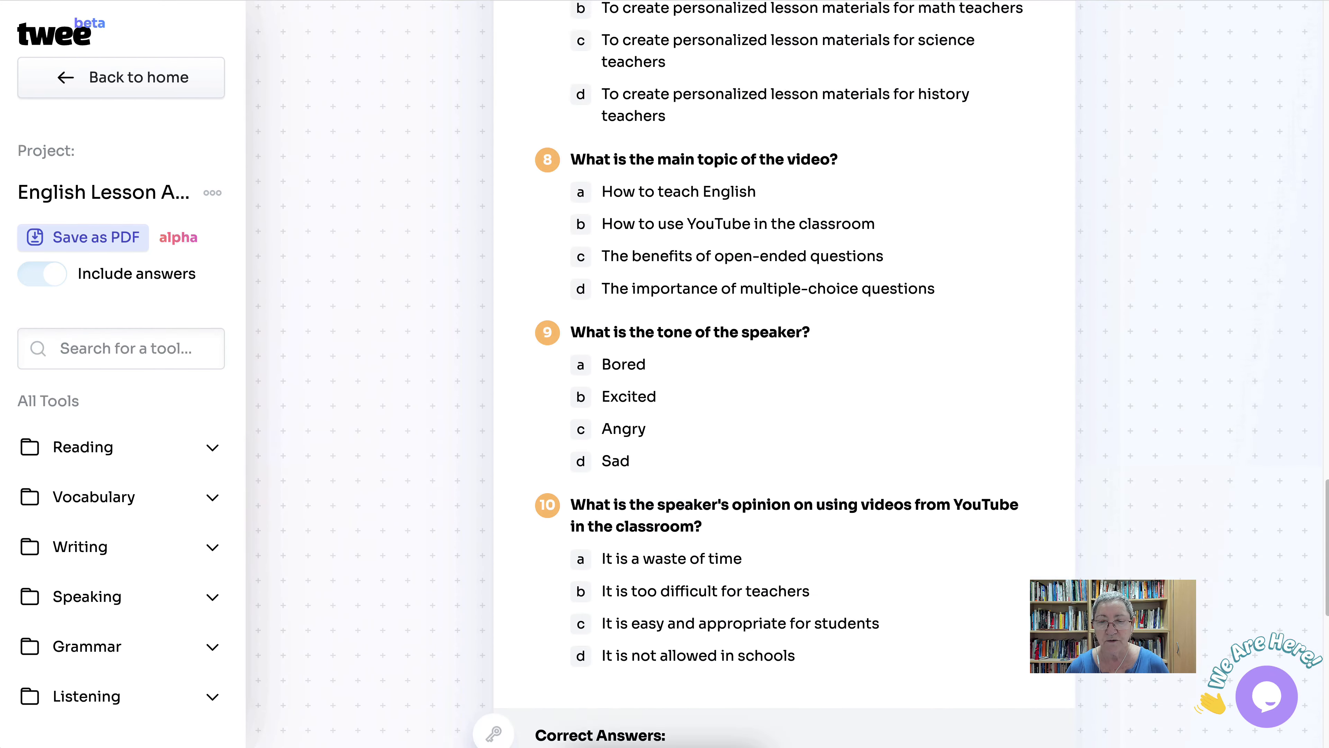
{"action": "scroll", "coordinate": [773, 366], "scroll_direction": "up", "scroll_amount": 9}
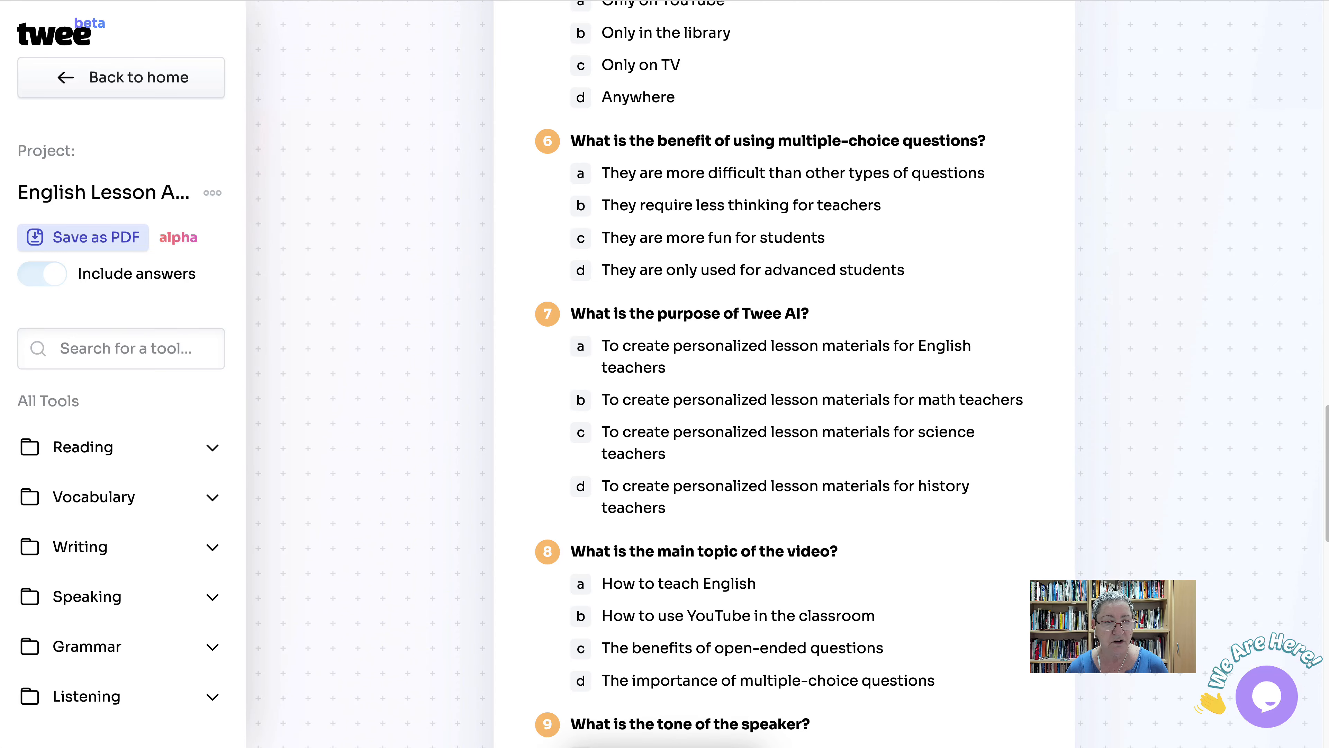
{"action": "scroll", "coordinate": [772, 367], "scroll_direction": "up", "scroll_amount": 20}
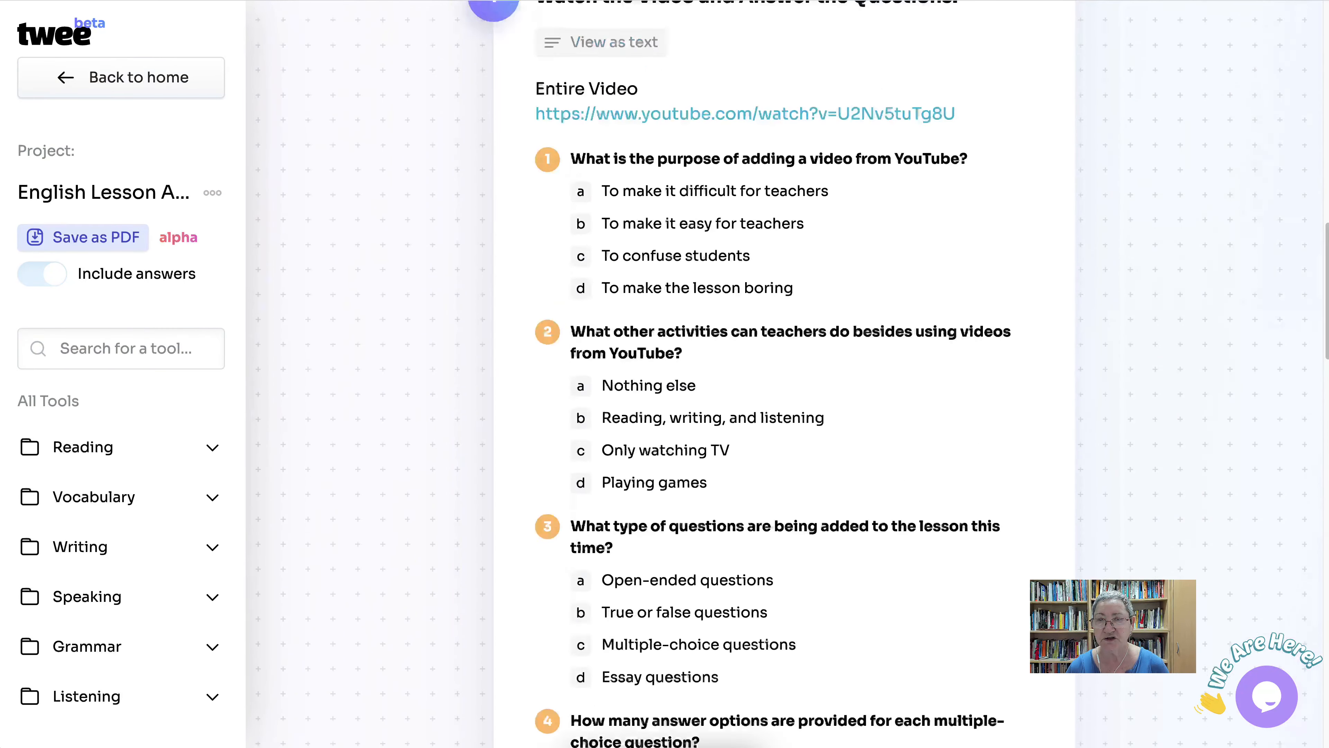
{"action": "scroll", "coordinate": [772, 366], "scroll_direction": "up", "scroll_amount": 4}
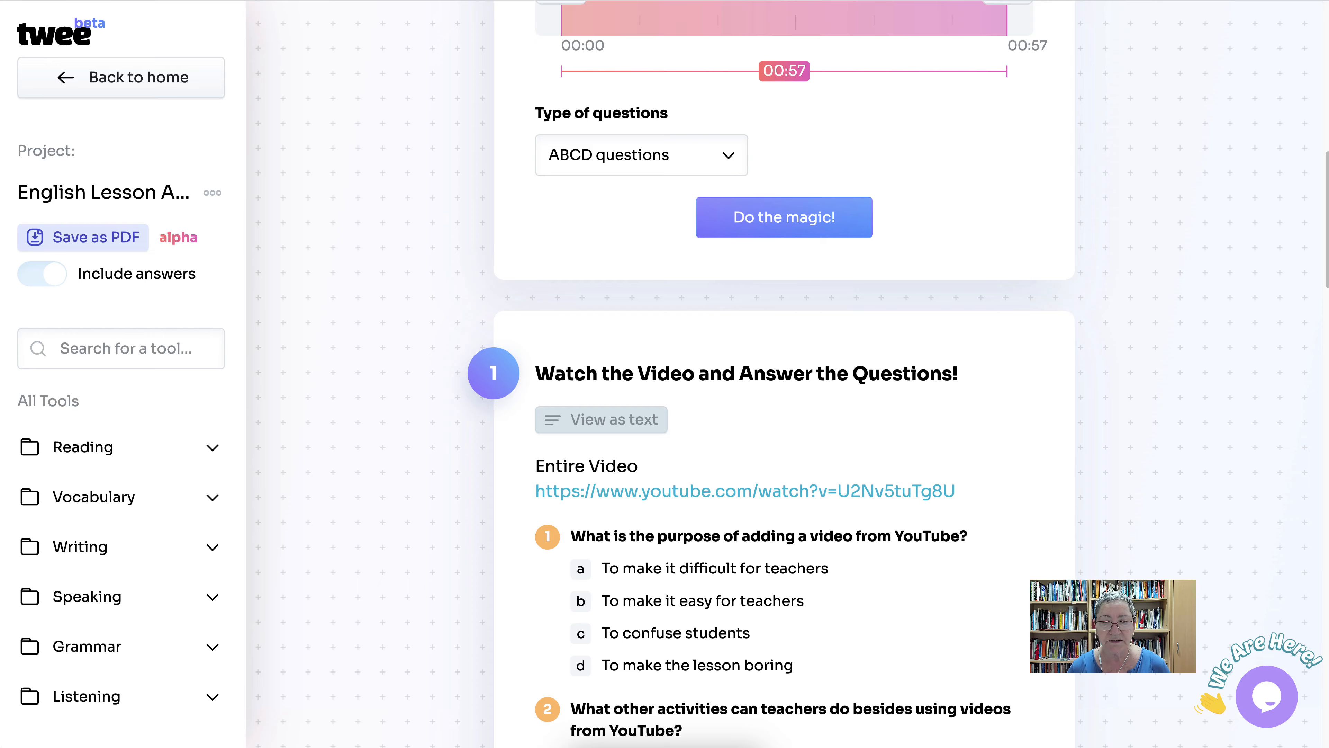
Step: Switch the generated exercise to its plain text view and read through the questions
{"action": "scroll", "coordinate": [601, 419], "scroll_direction": "down", "scroll_amount": 3}
{"action": "left_click", "coordinate": [596, 298]}
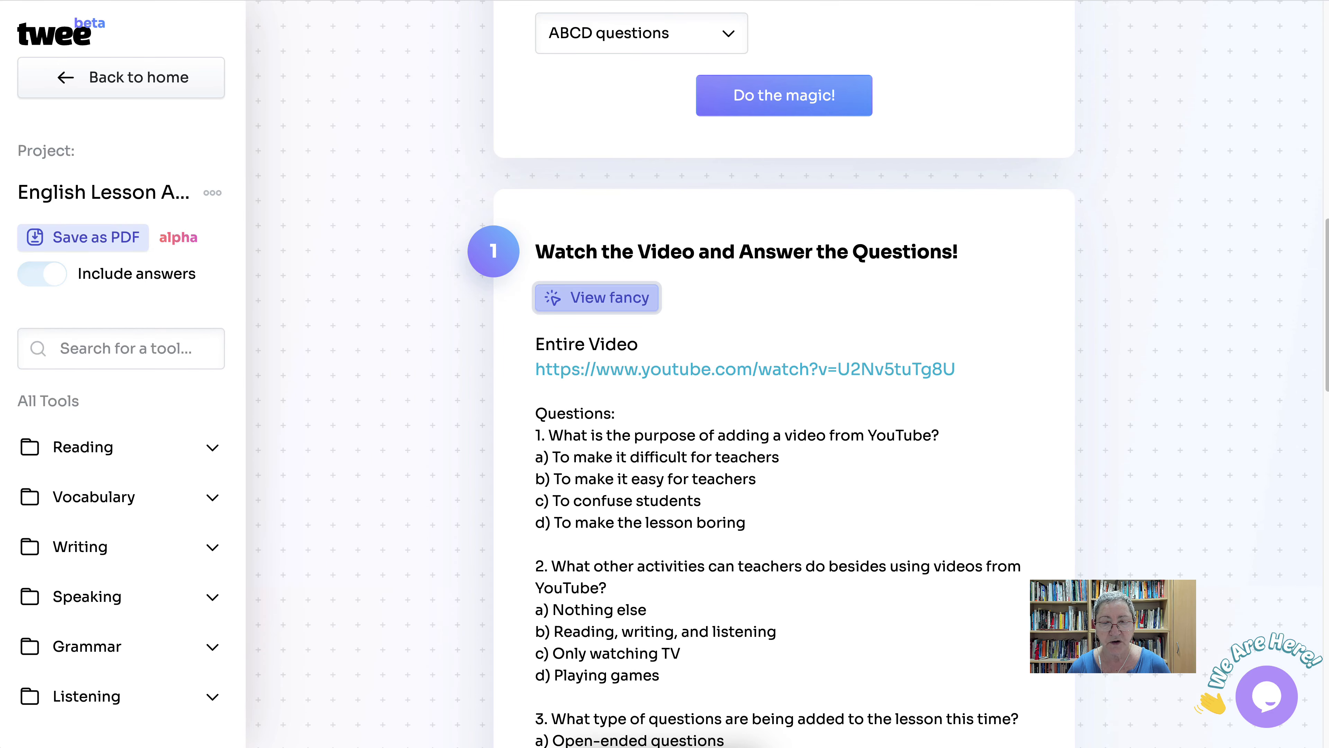
{"action": "scroll", "coordinate": [784, 374], "scroll_direction": "down", "scroll_amount": 10}
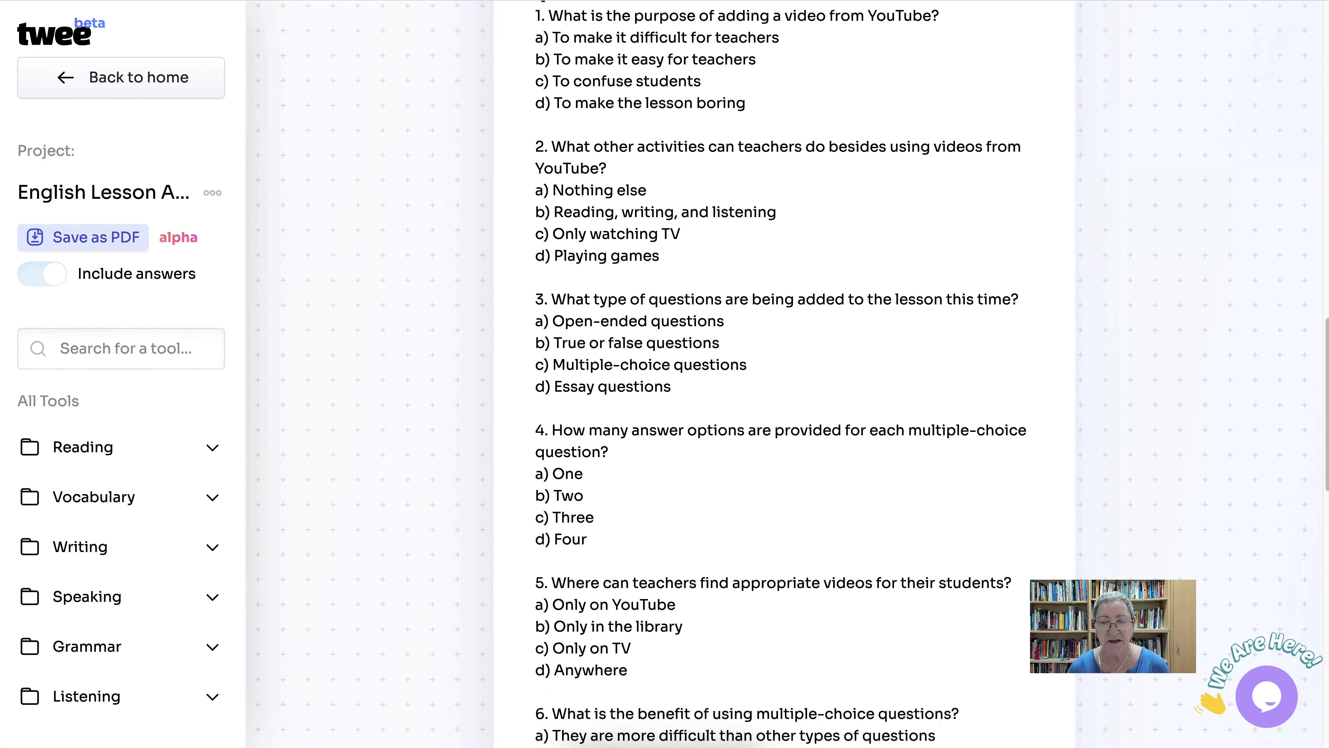
{"action": "scroll", "coordinate": [784, 373], "scroll_direction": "up", "scroll_amount": 8}
{"action": "scroll", "coordinate": [784, 374], "scroll_direction": "down", "scroll_amount": 15}
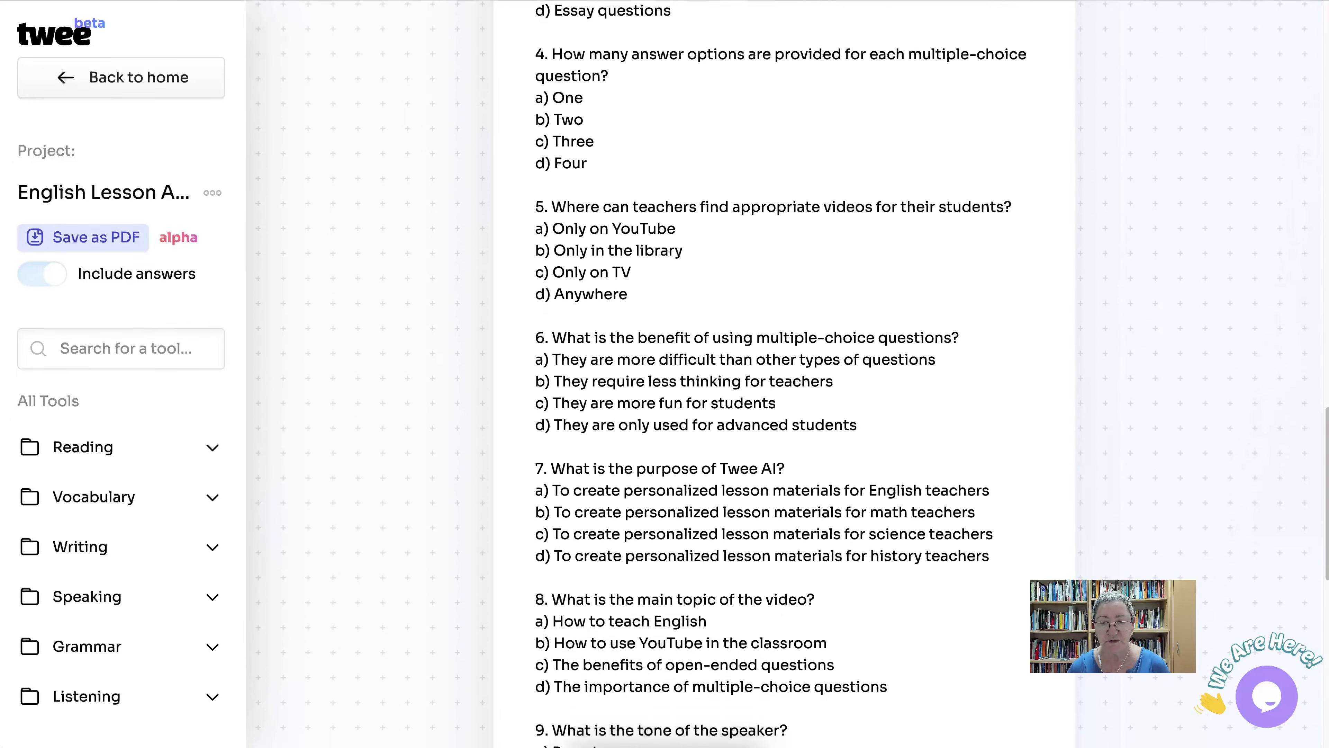
{"action": "scroll", "coordinate": [784, 374], "scroll_direction": "down", "scroll_amount": 11}
{"action": "scroll", "coordinate": [784, 374], "scroll_direction": "up", "scroll_amount": 16}
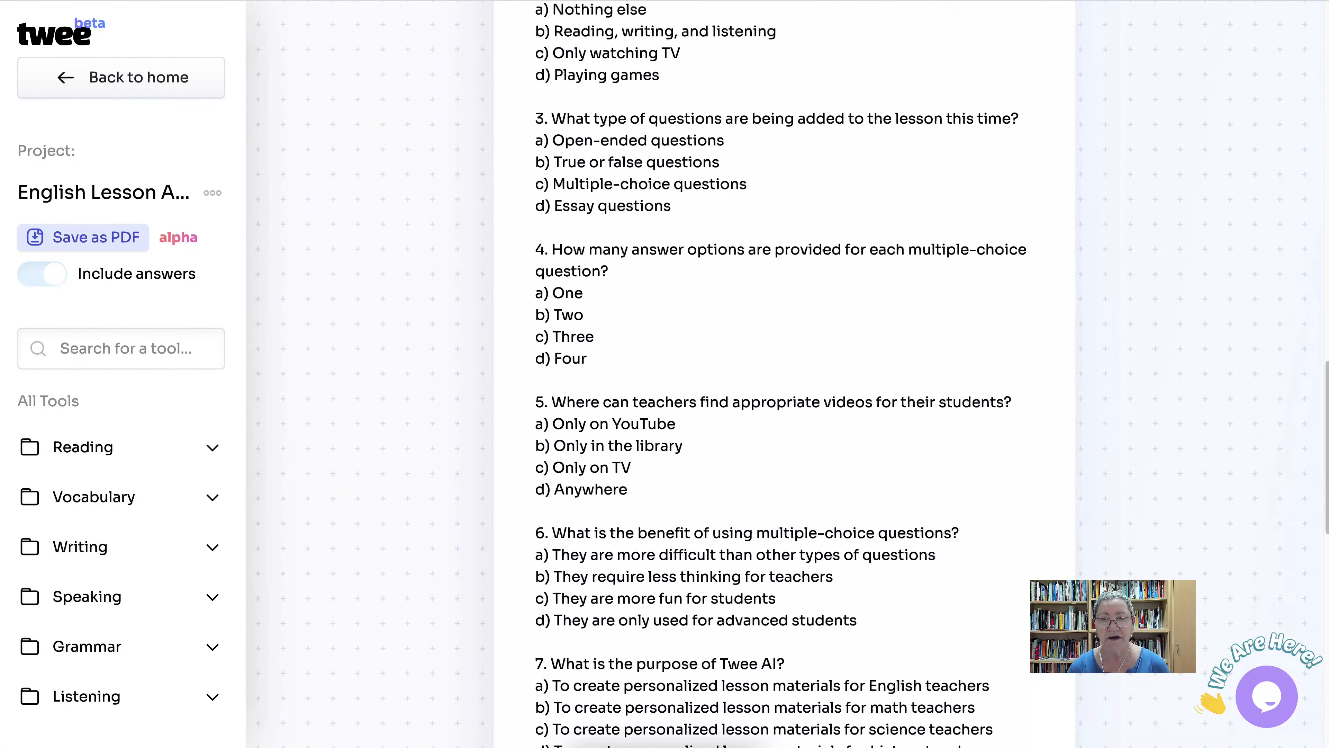
{"action": "scroll", "coordinate": [784, 374], "scroll_direction": "up", "scroll_amount": 7}
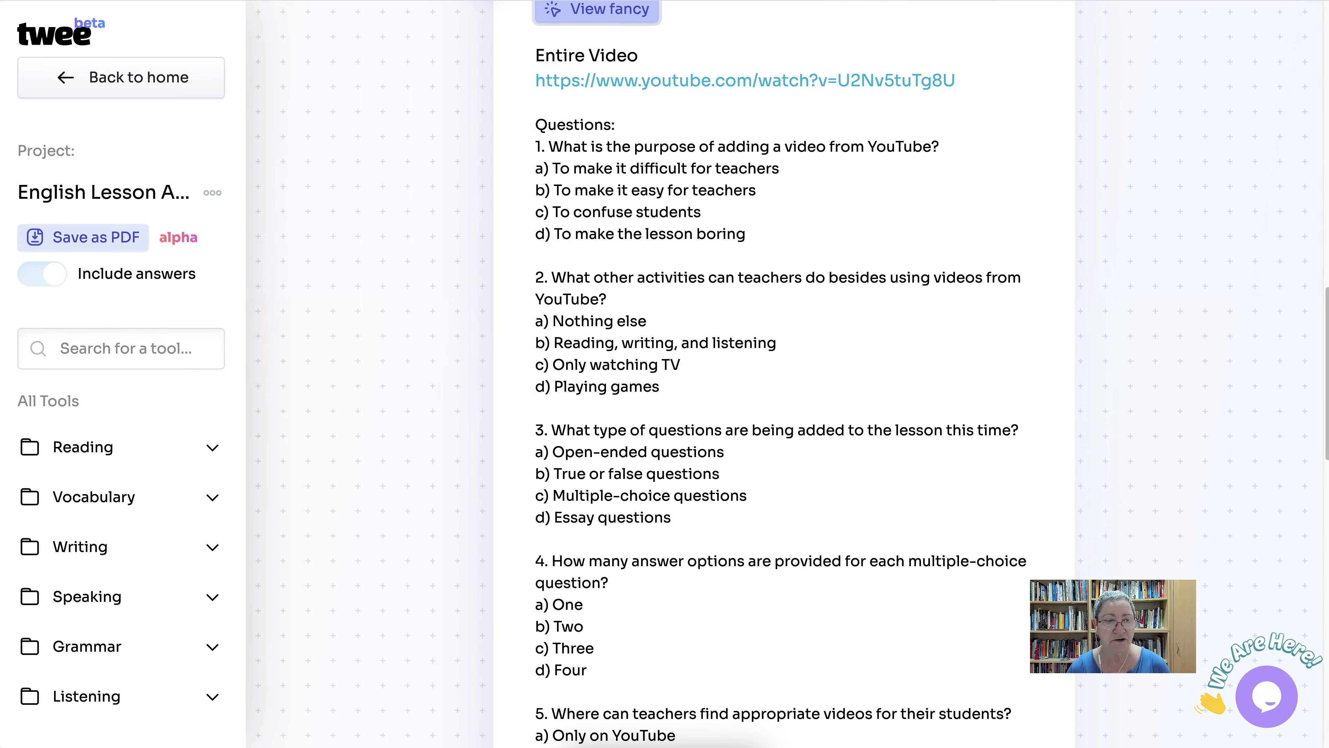
{"action": "scroll", "coordinate": [780, 374], "scroll_direction": "down", "scroll_amount": 5}
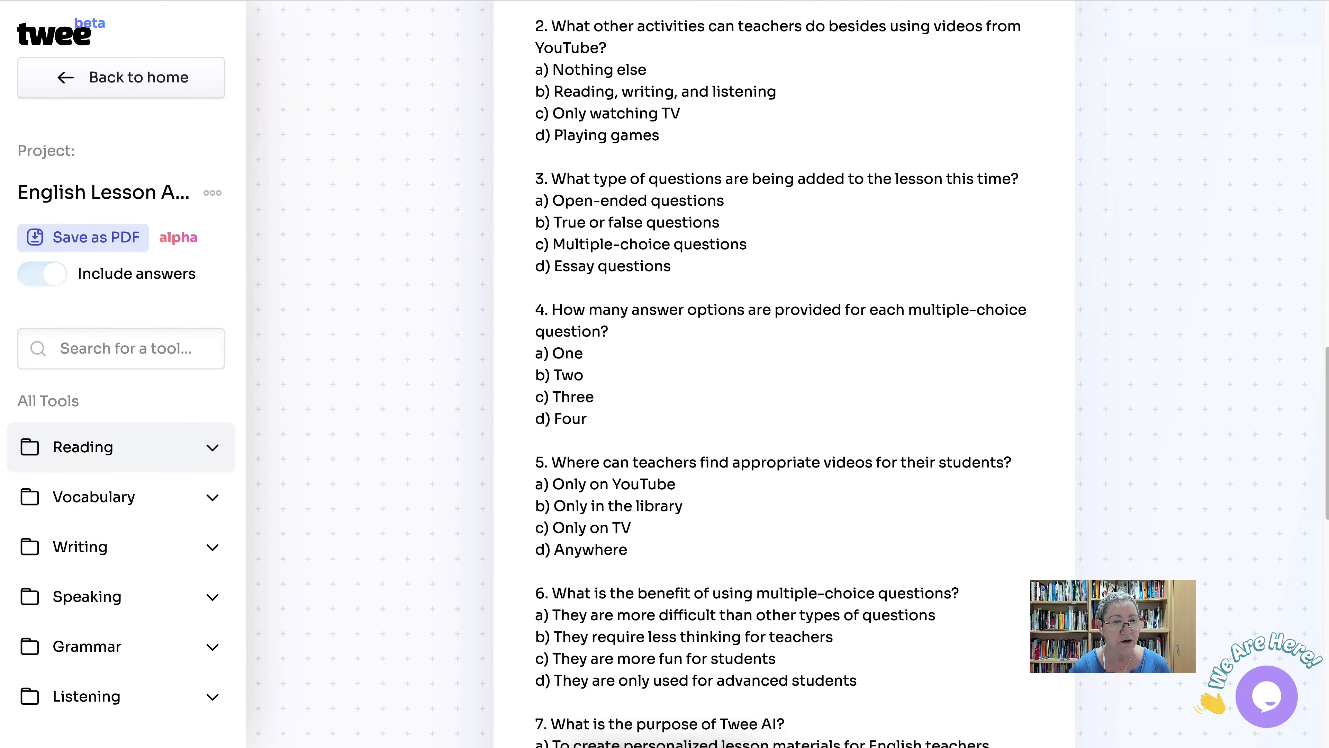
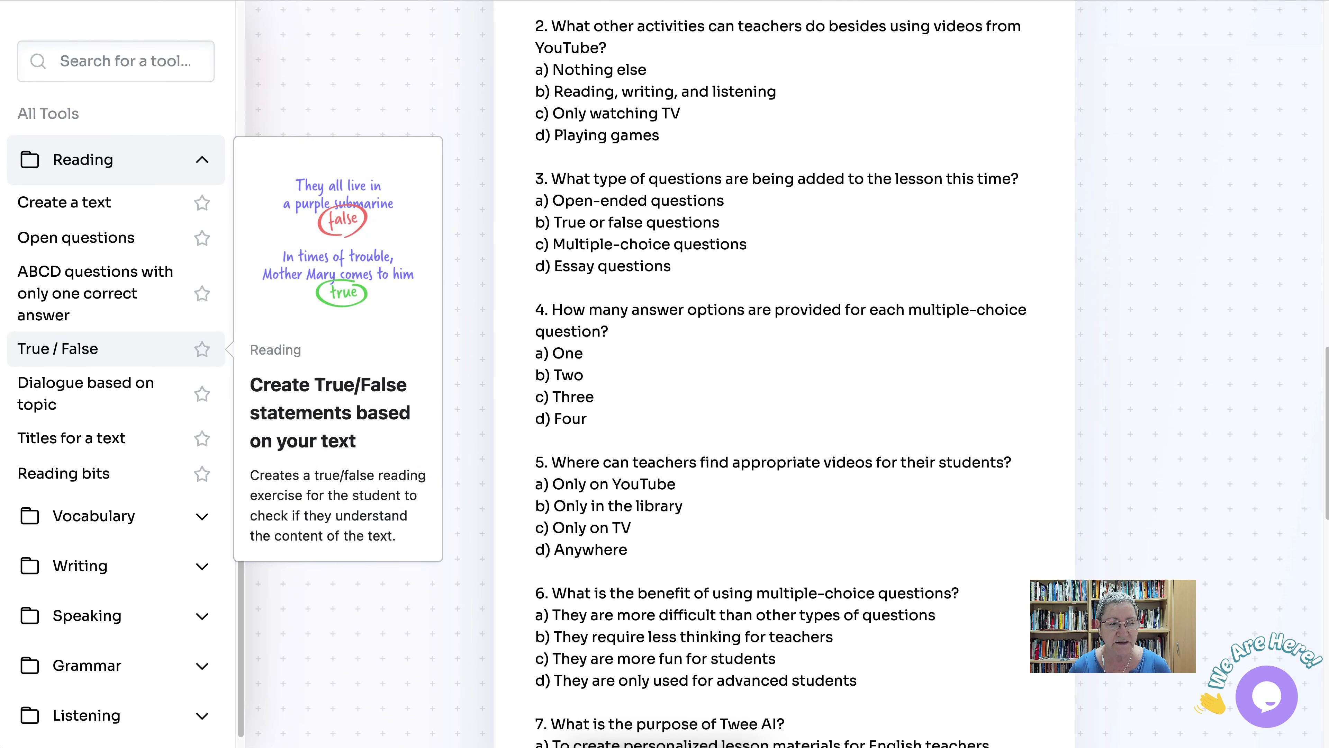
Step: Look over the Reading tools, then expand the Vocabulary category and examine the tools it offers
{"action": "scroll", "coordinate": [116, 377], "scroll_direction": "down", "scroll_amount": 1}
{"action": "scroll", "coordinate": [116, 377], "scroll_direction": "down", "scroll_amount": 3}
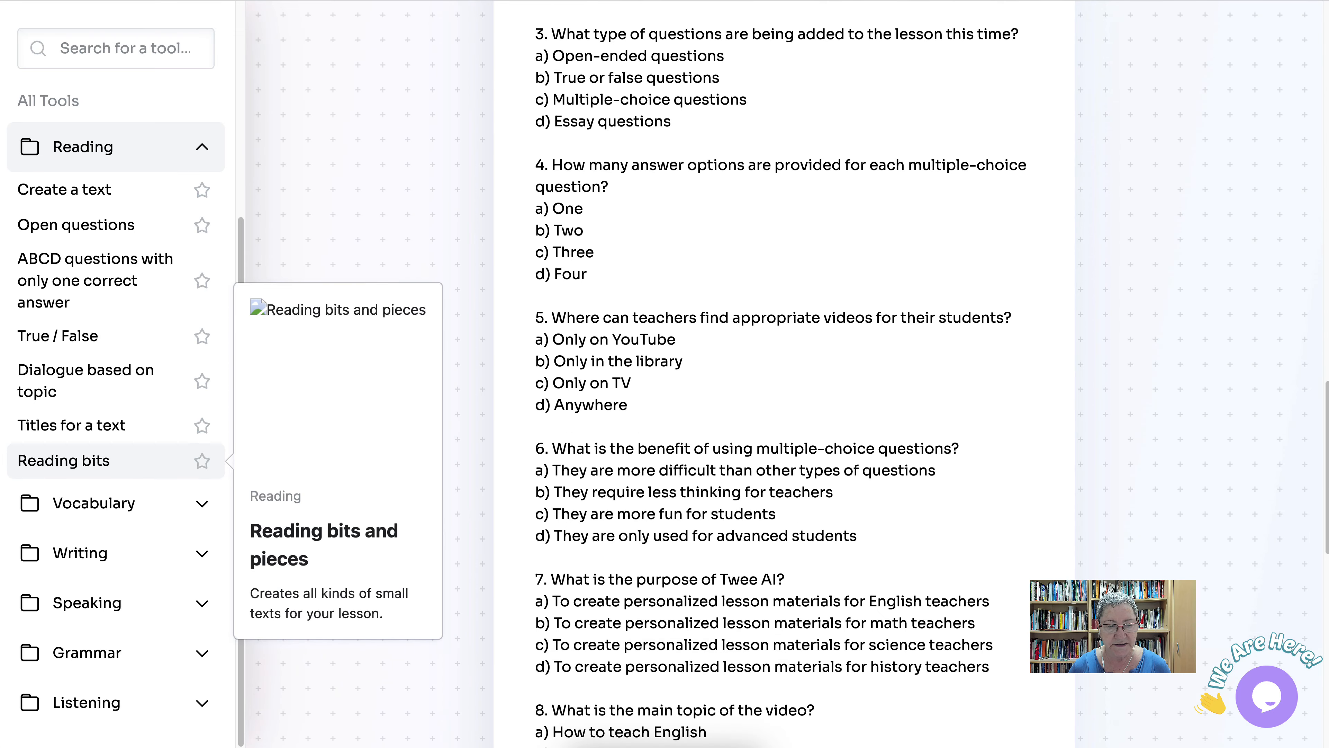
{"action": "scroll", "coordinate": [115, 461], "scroll_direction": "down", "scroll_amount": 2}
{"action": "left_click", "coordinate": [116, 504]}
{"action": "scroll", "coordinate": [115, 464], "scroll_direction": "down", "scroll_amount": 1}
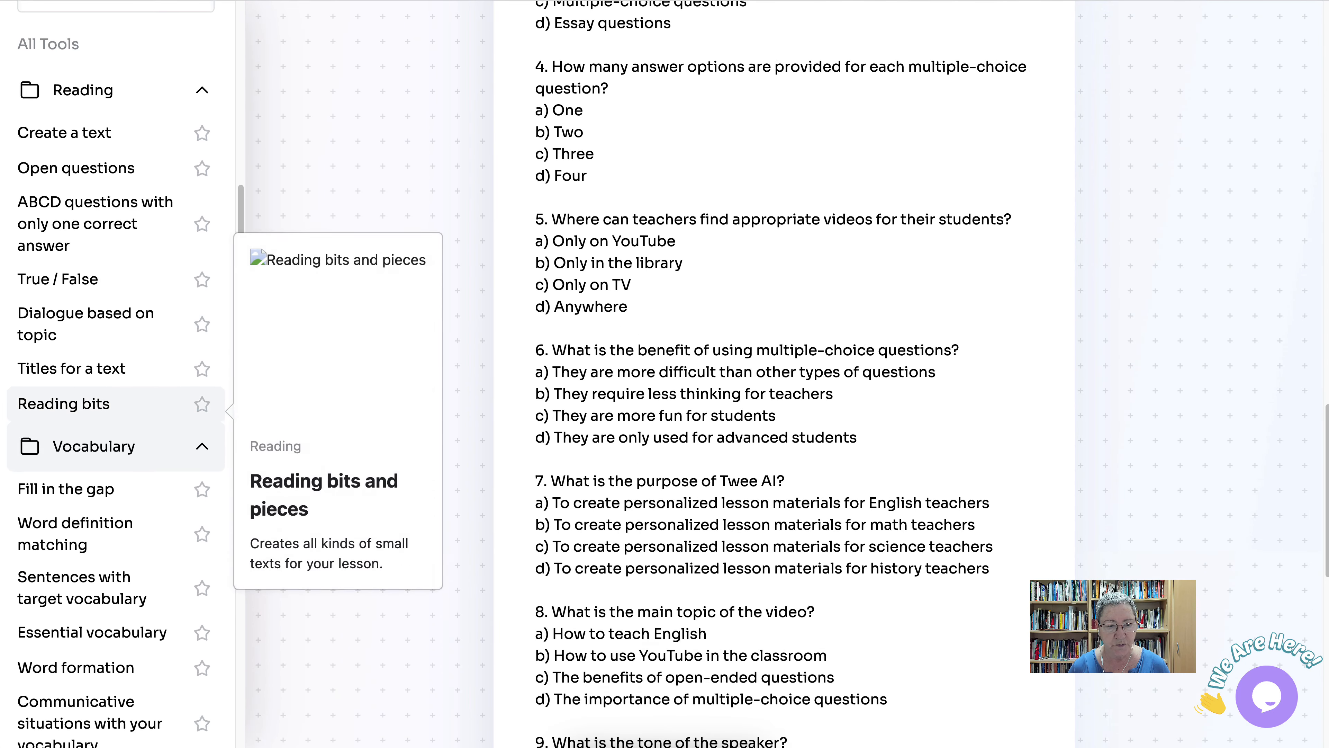
{"action": "scroll", "coordinate": [116, 401], "scroll_direction": "down", "scroll_amount": 5}
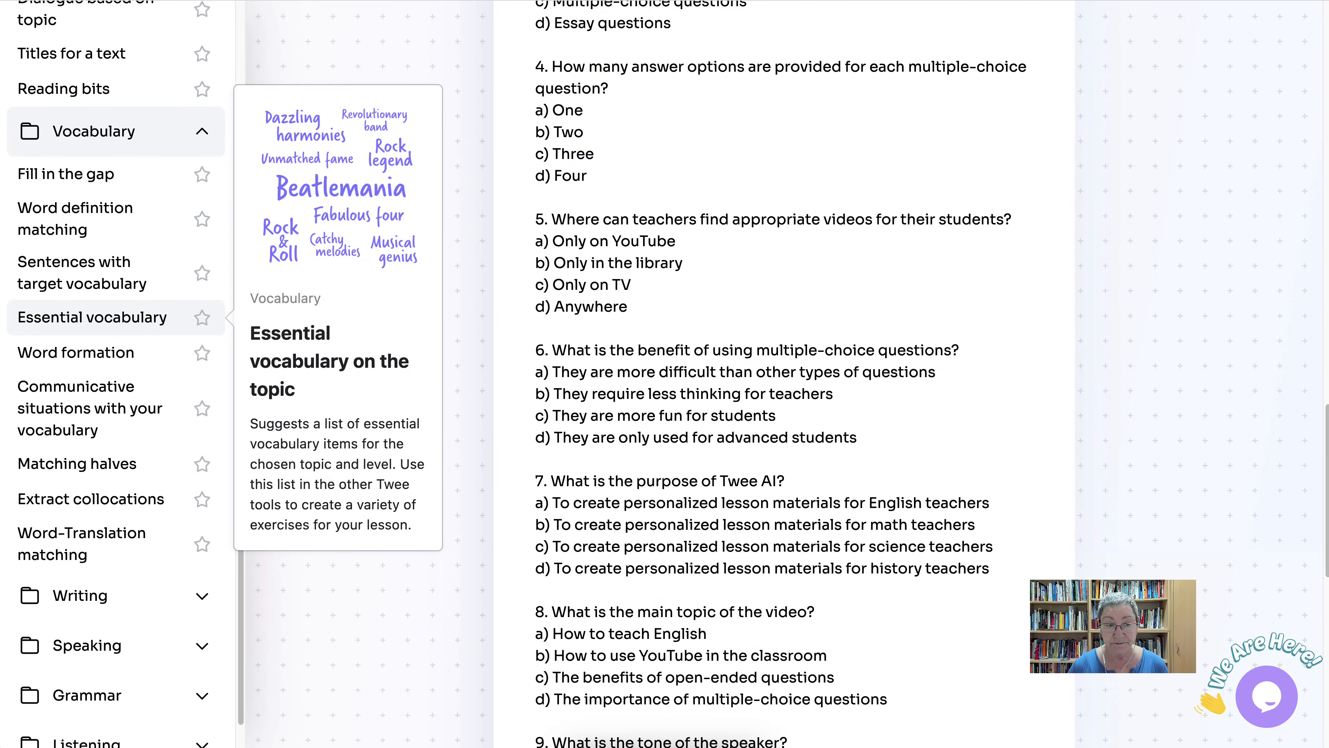
Step: Look over the remaining Vocabulary tools, then expand the Writing and Speaking categories and examine the tools they offer
{"action": "scroll", "coordinate": [116, 315], "scroll_direction": "down", "scroll_amount": 3}
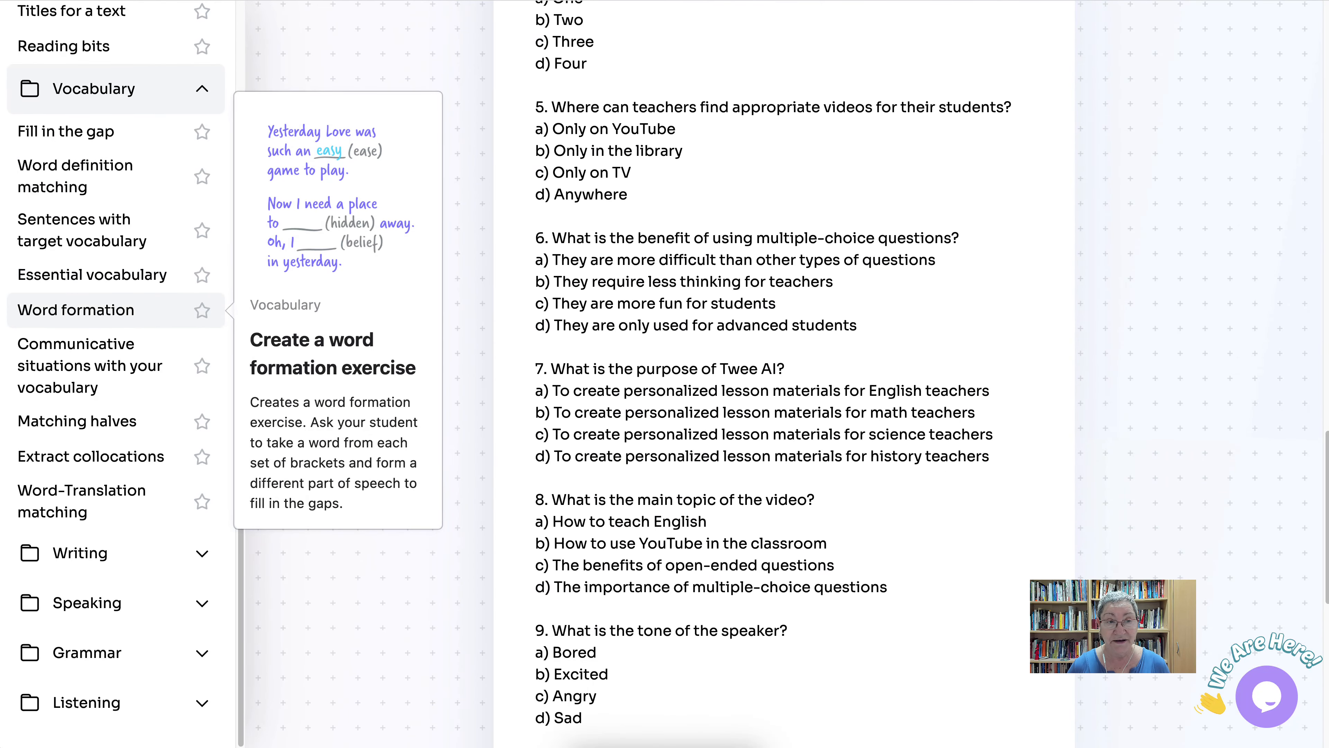
{"action": "scroll", "coordinate": [116, 315], "scroll_direction": "down", "scroll_amount": 2}
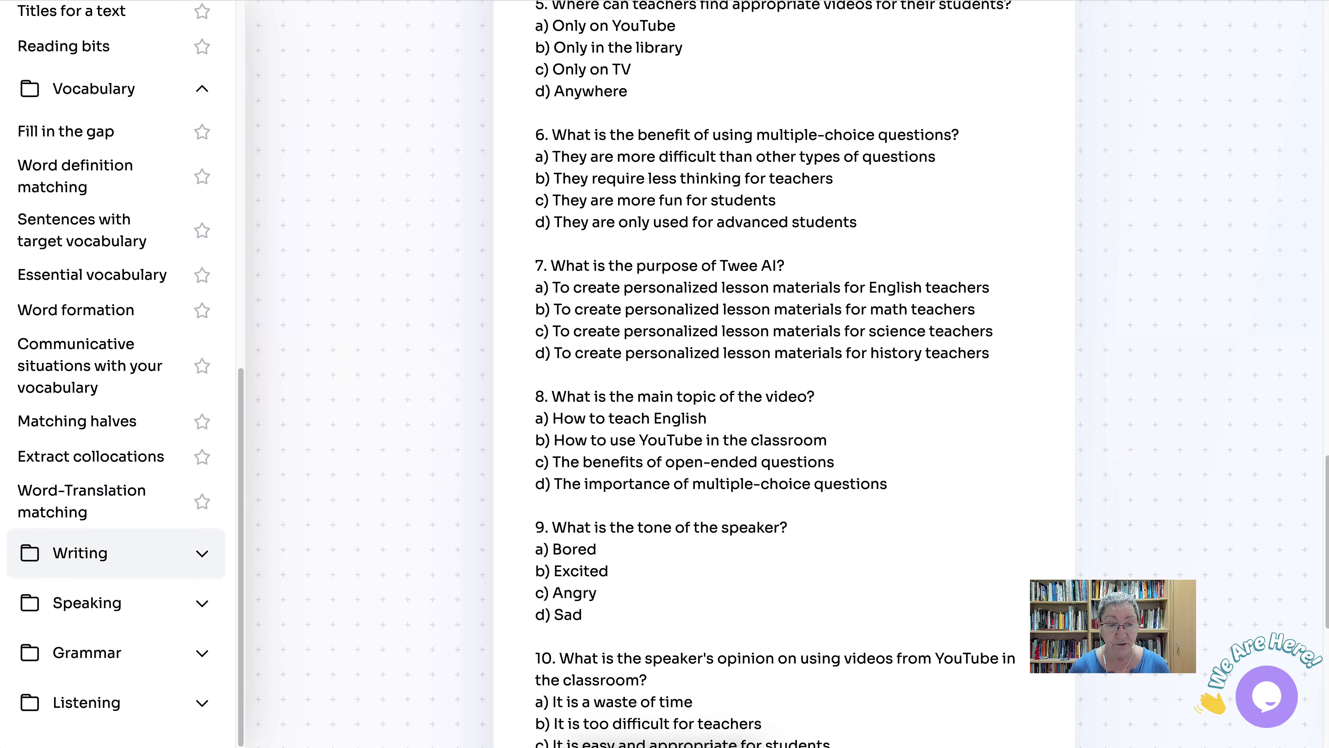
{"action": "left_click", "coordinate": [116, 552]}
{"action": "scroll", "coordinate": [115, 524], "scroll_direction": "down", "scroll_amount": 5}
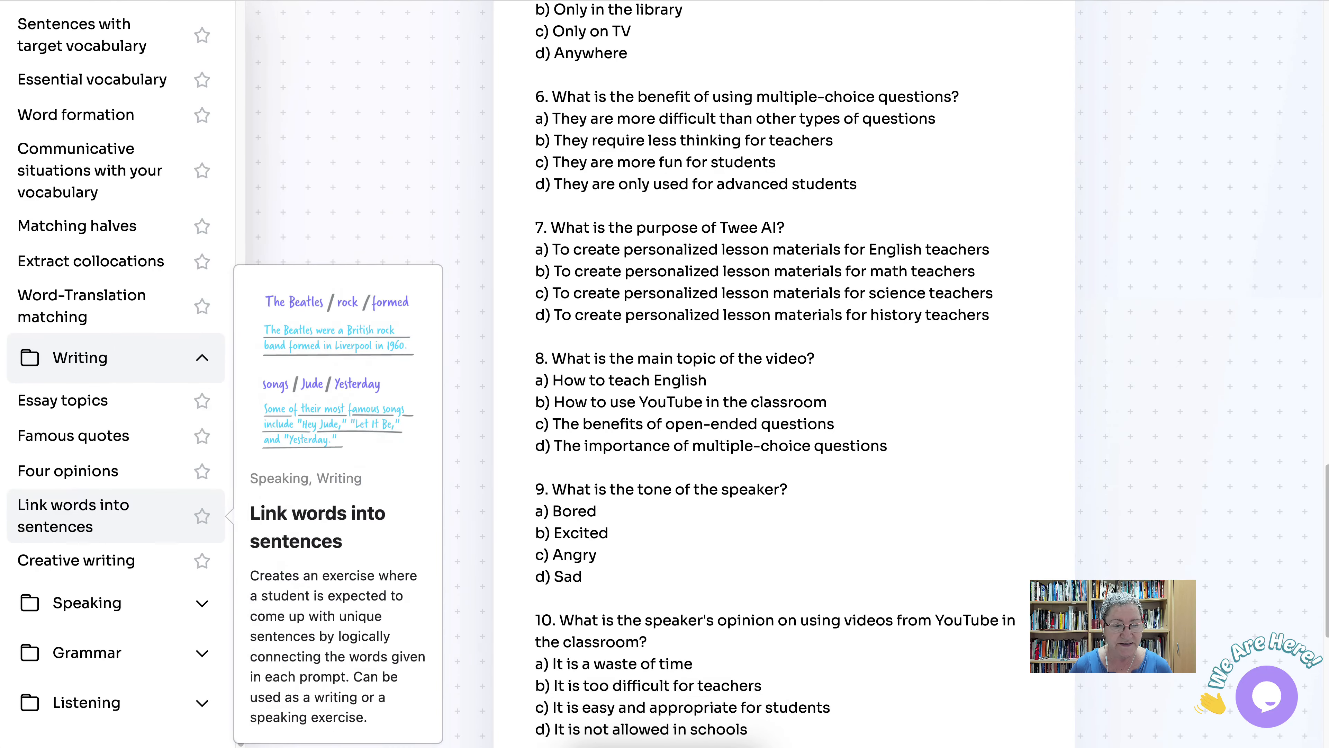
{"action": "left_click", "coordinate": [87, 603]}
{"action": "scroll", "coordinate": [115, 521], "scroll_direction": "down", "scroll_amount": 5}
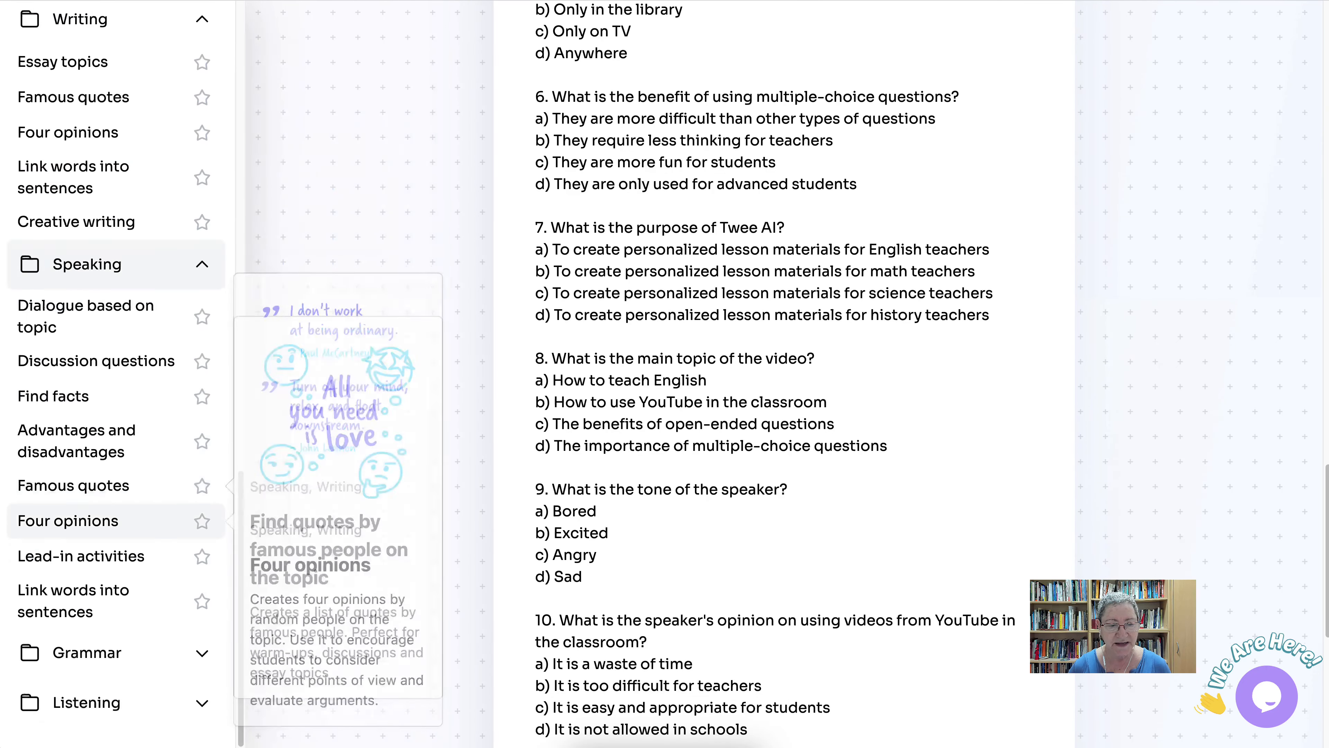
Step: Expand the Grammar and Listening categories and examine the tools they offer
{"action": "scroll", "coordinate": [116, 576], "scroll_direction": "down", "scroll_amount": 1}
{"action": "left_click", "coordinate": [105, 652]}
{"action": "scroll", "coordinate": [116, 601], "scroll_direction": "down", "scroll_amount": 2}
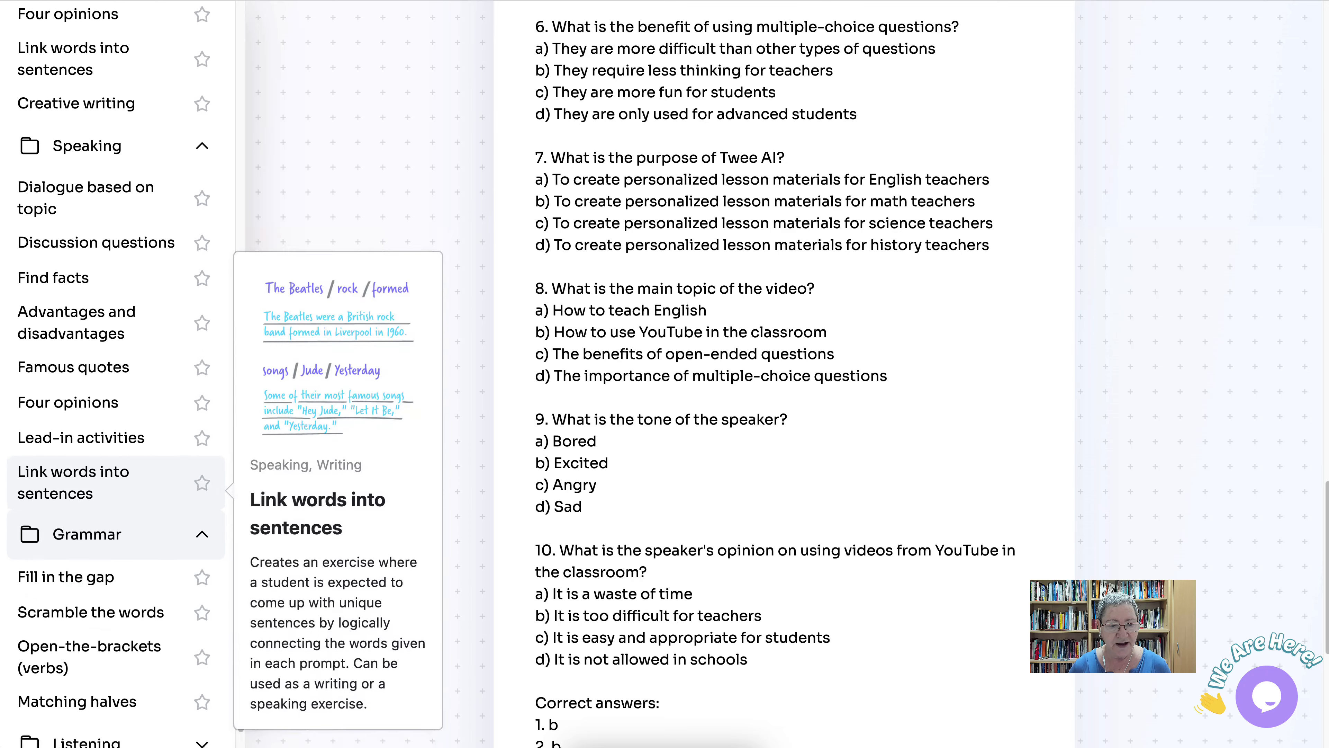
{"action": "scroll", "coordinate": [115, 492], "scroll_direction": "down", "scroll_amount": 1}
{"action": "left_click", "coordinate": [105, 703]}
{"action": "scroll", "coordinate": [116, 612], "scroll_direction": "down", "scroll_amount": 2}
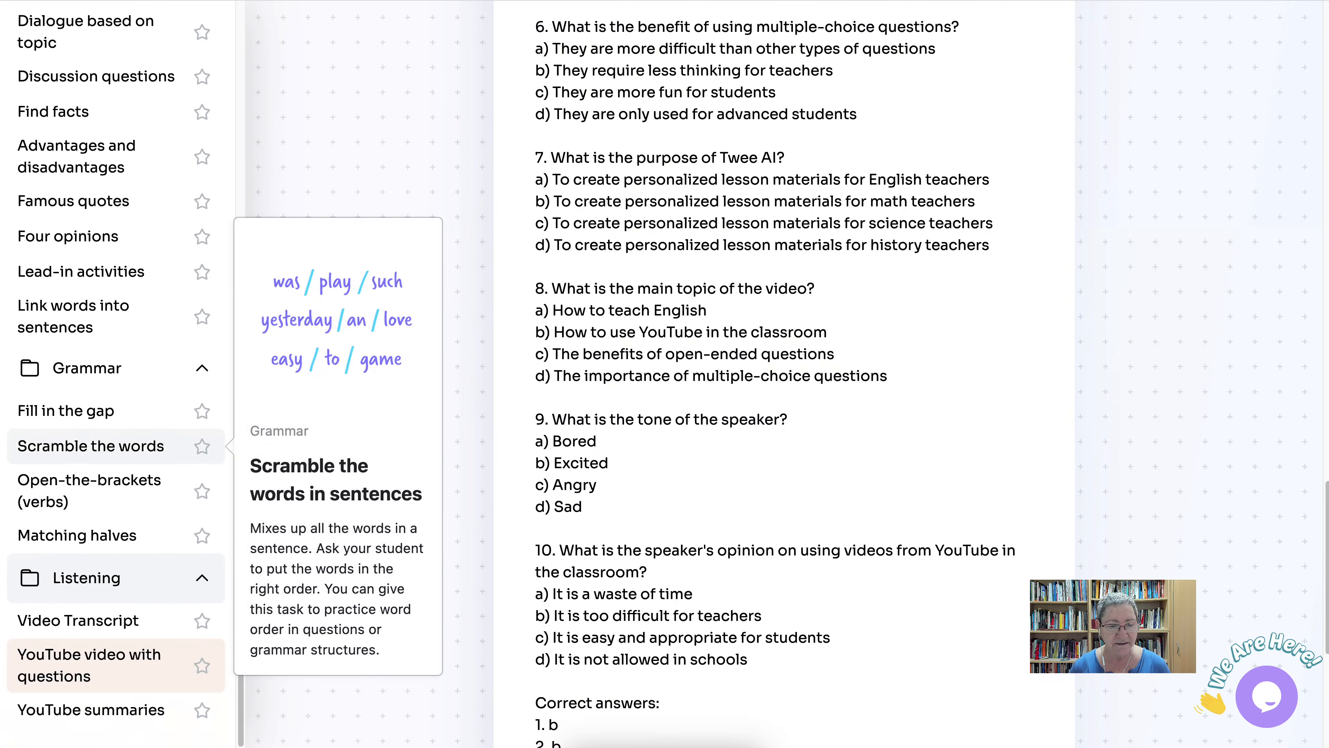
{"action": "scroll", "coordinate": [115, 445], "scroll_direction": "down", "scroll_amount": 2}
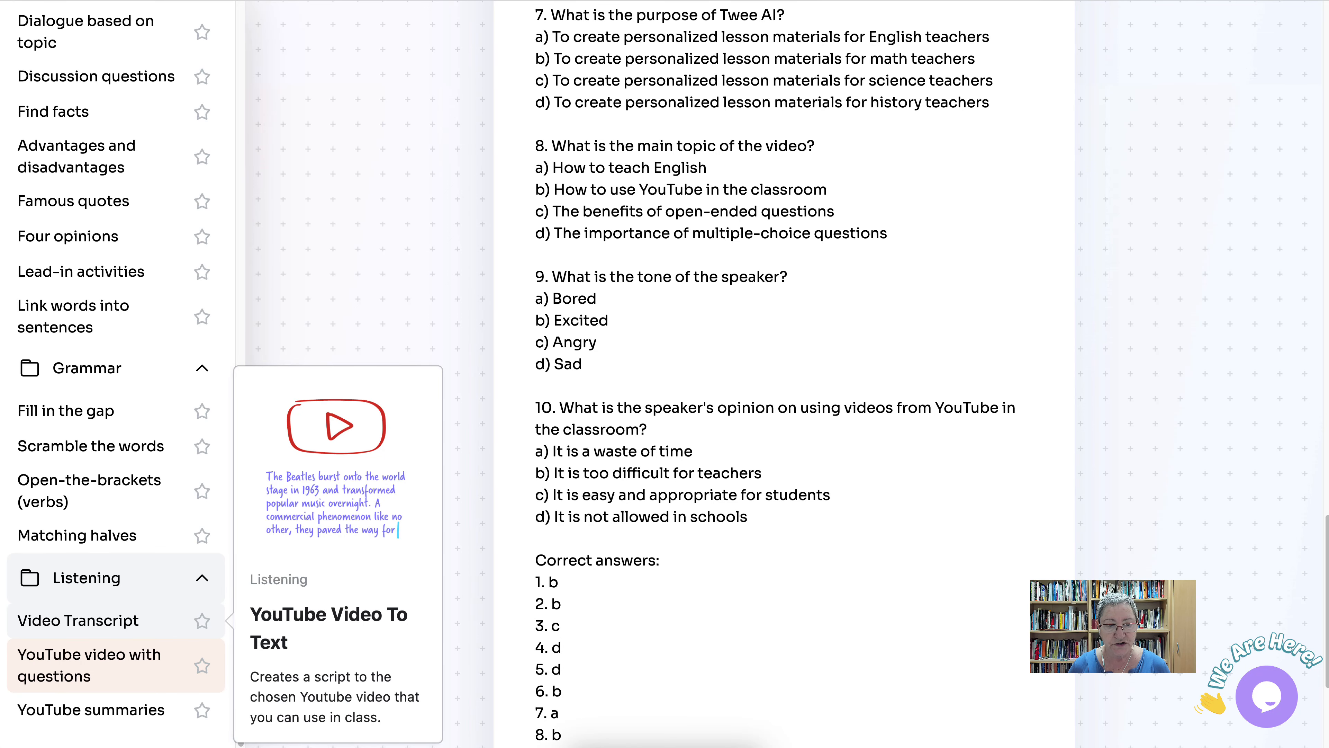
{"action": "left_click", "coordinate": [78, 620]}
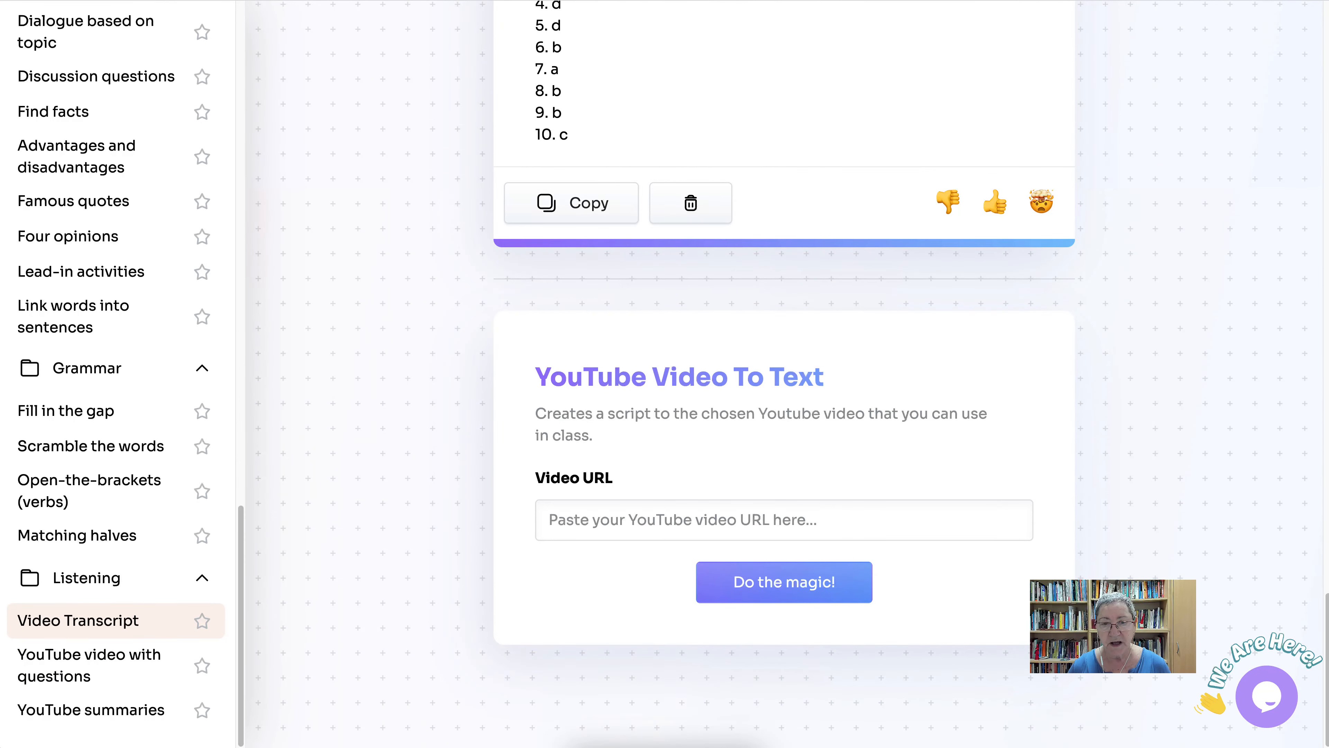
{"action": "scroll", "coordinate": [784, 377], "scroll_direction": "up", "scroll_amount": 1}
{"action": "scroll", "coordinate": [784, 377], "scroll_direction": "down", "scroll_amount": 1}
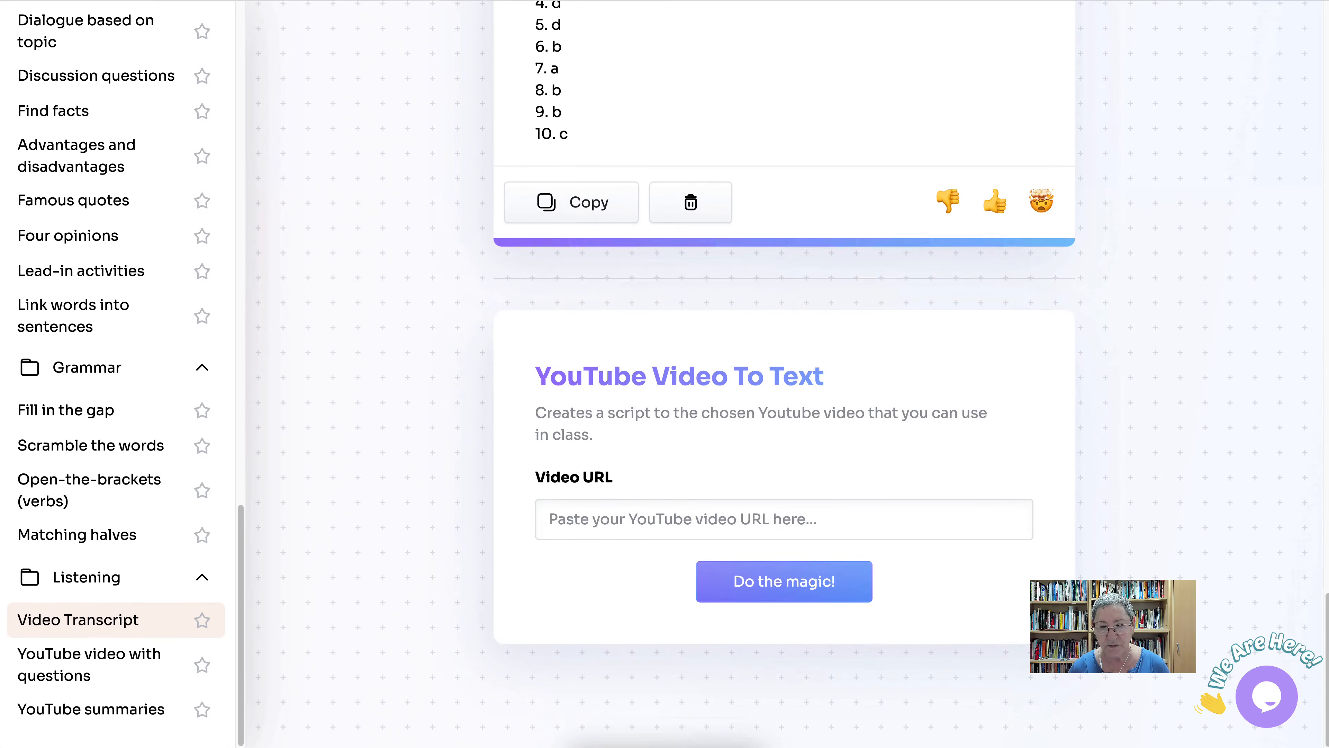
{"action": "left_click", "coordinate": [733, 519]}
{"action": "type", "text": "https://youtube.com/shorts/U2Nv5tuTg8U?feature=share"}
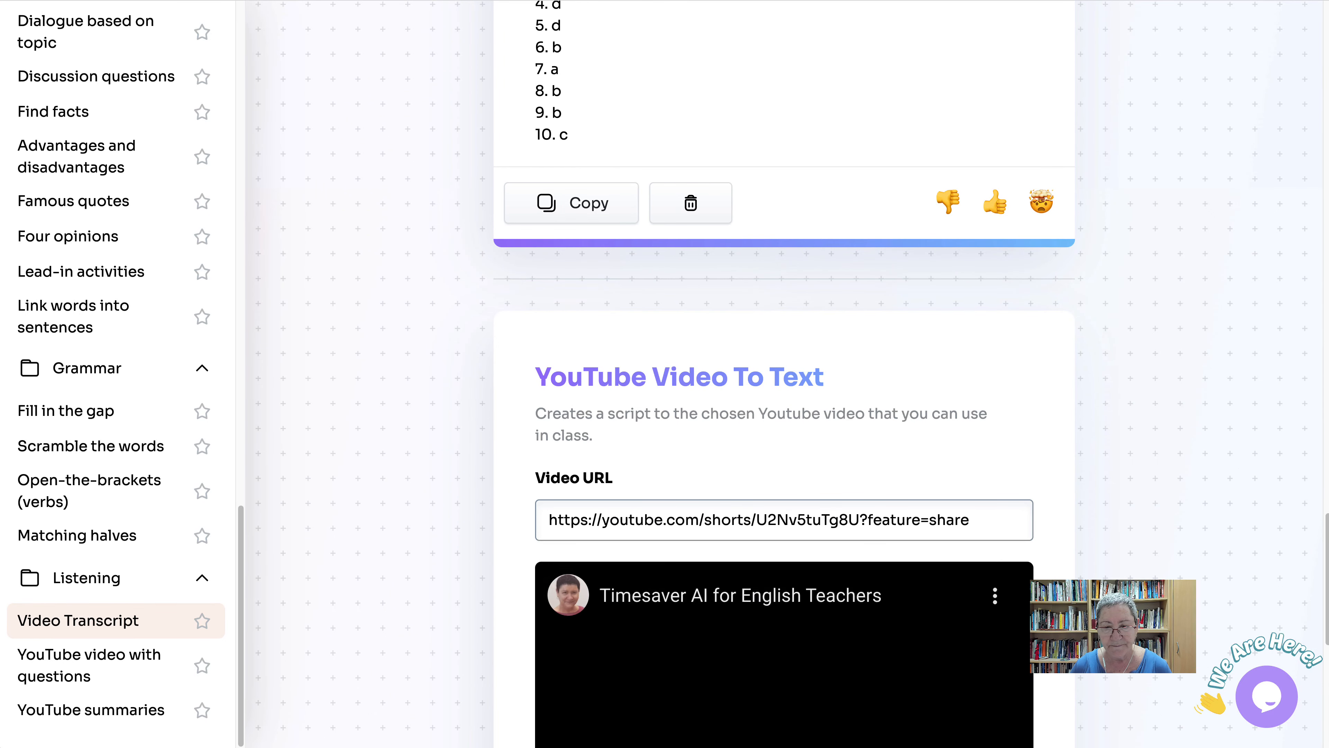
Step: Generate the transcript for the entire video, from 00:00 to 00:57
{"action": "scroll", "coordinate": [784, 523], "scroll_direction": "down", "scroll_amount": 3}
{"action": "scroll", "coordinate": [784, 576], "scroll_direction": "down", "scroll_amount": 5}
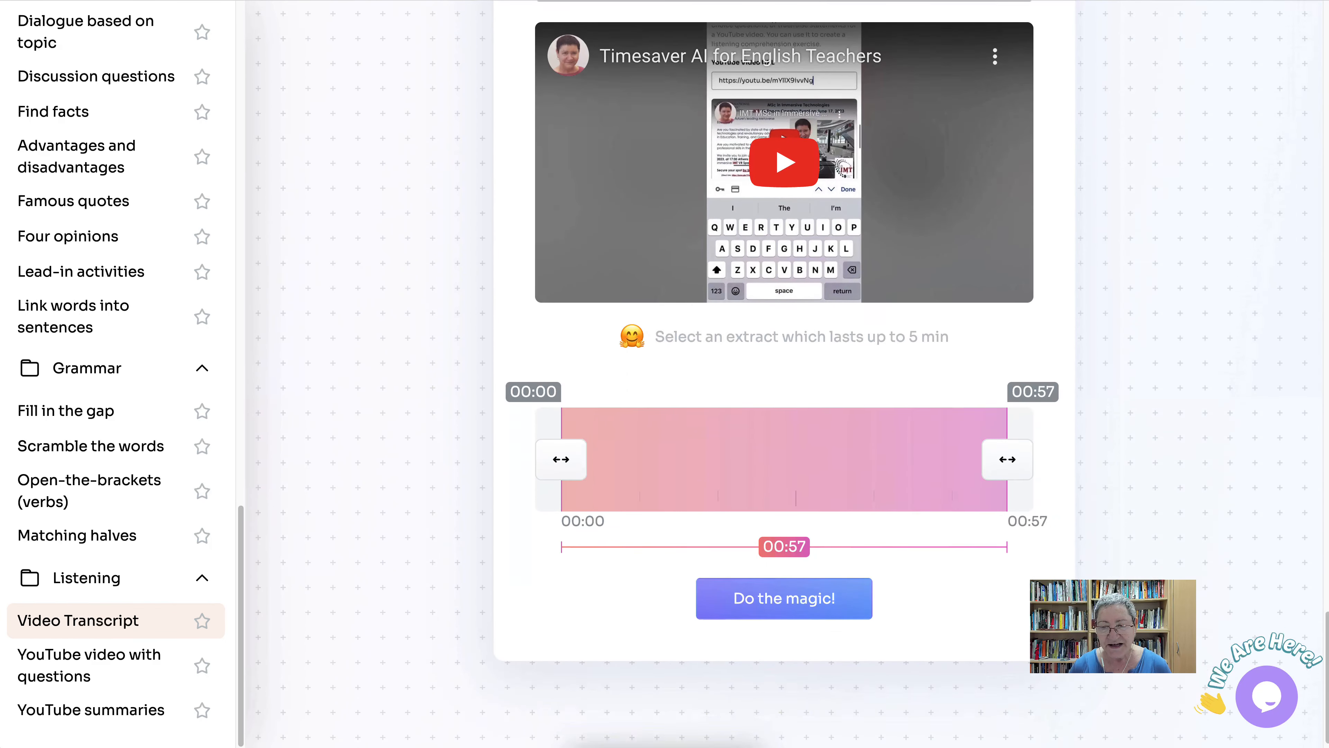
{"action": "left_click", "coordinate": [783, 581]}
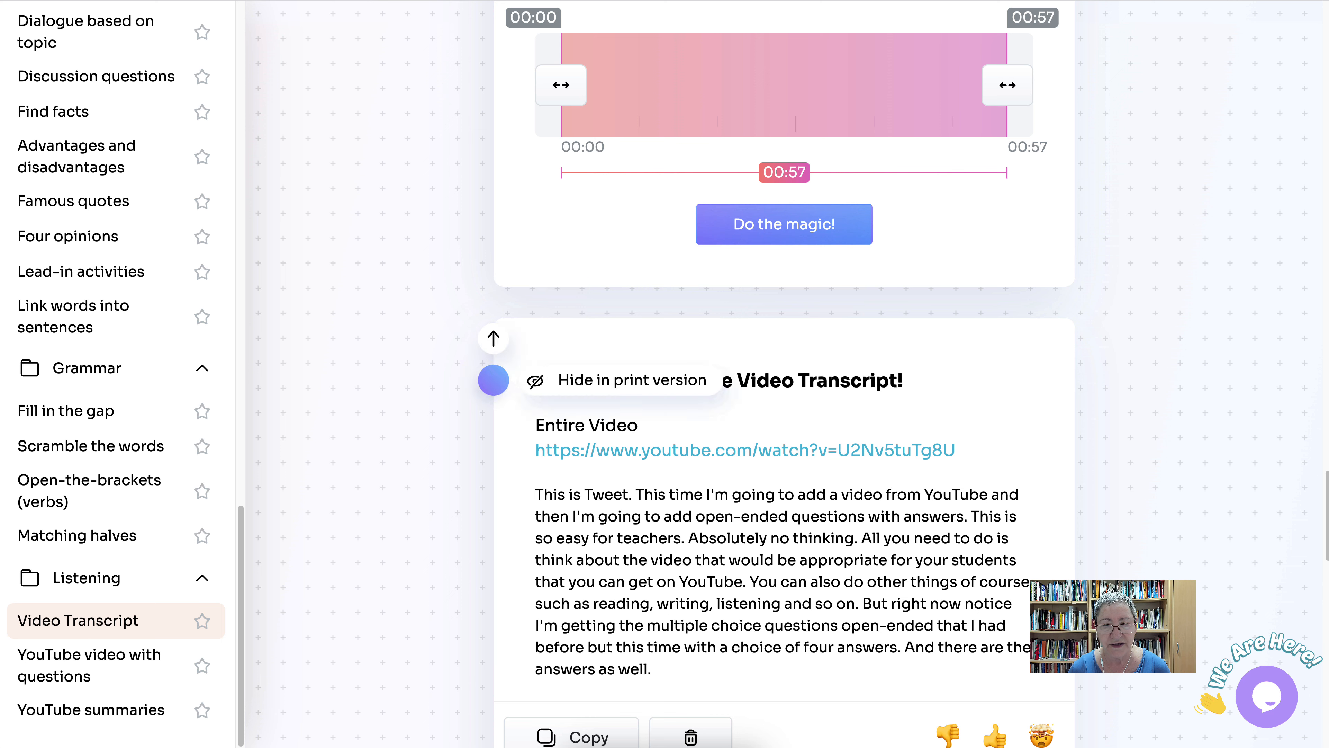
Step: Read the generated video transcript and examine the follow-up exercises offered for the video and its script
{"action": "scroll", "coordinate": [680, 450], "scroll_direction": "down", "scroll_amount": 1}
{"action": "scroll", "coordinate": [733, 395], "scroll_direction": "down", "scroll_amount": 3}
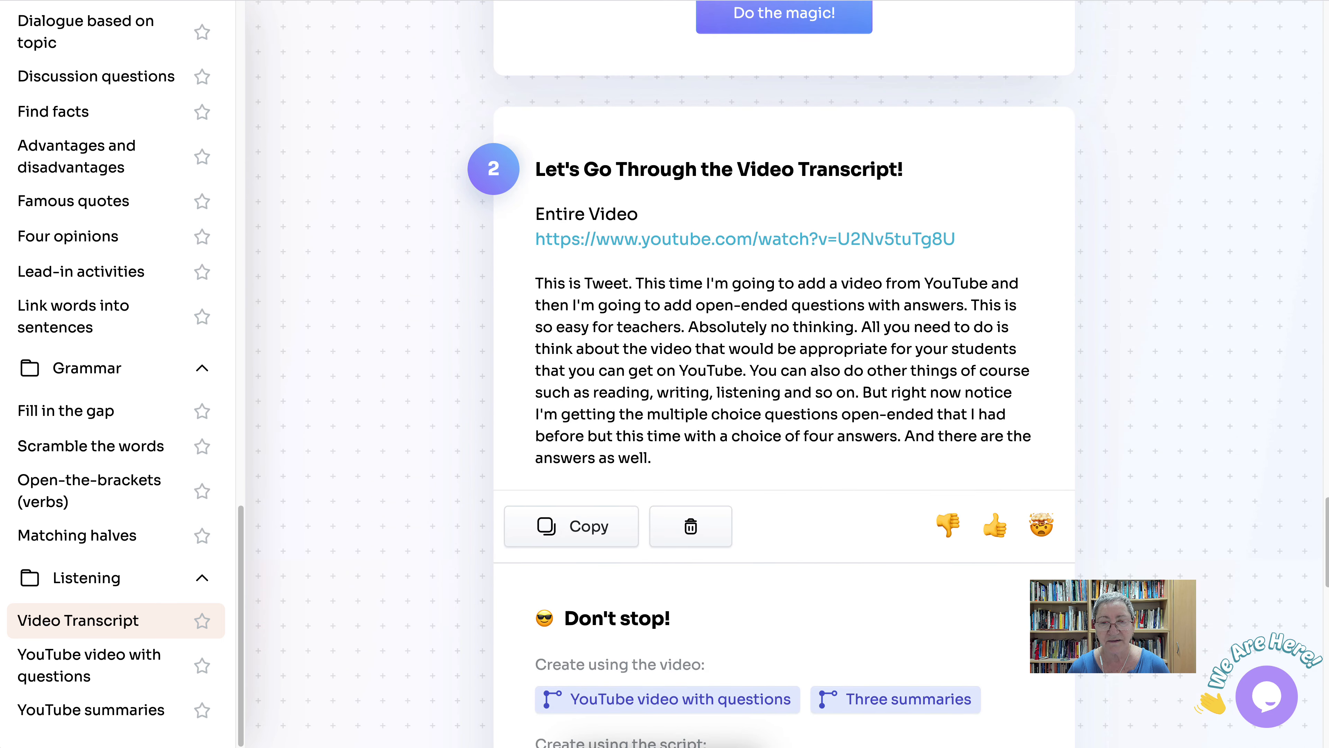
{"action": "scroll", "coordinate": [785, 374], "scroll_direction": "down", "scroll_amount": 6}
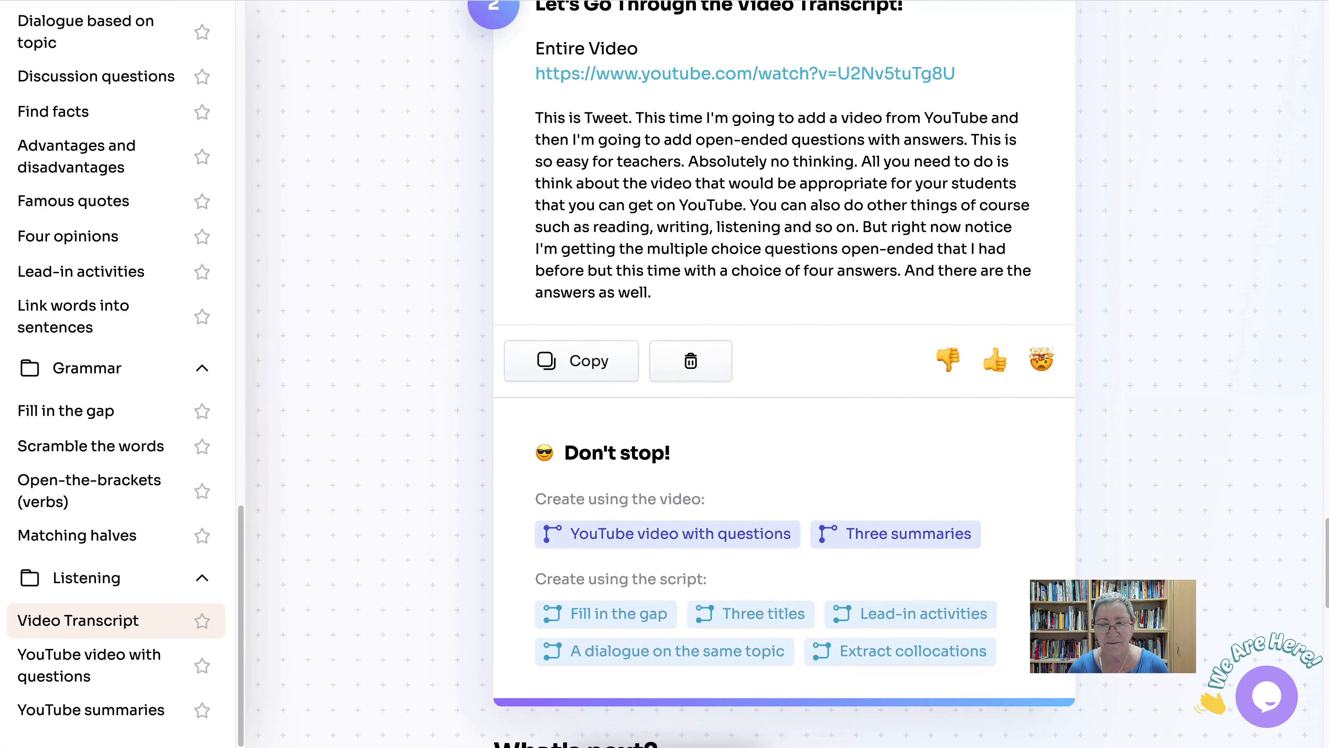
{"action": "scroll", "coordinate": [680, 303], "scroll_direction": "down", "scroll_amount": 2}
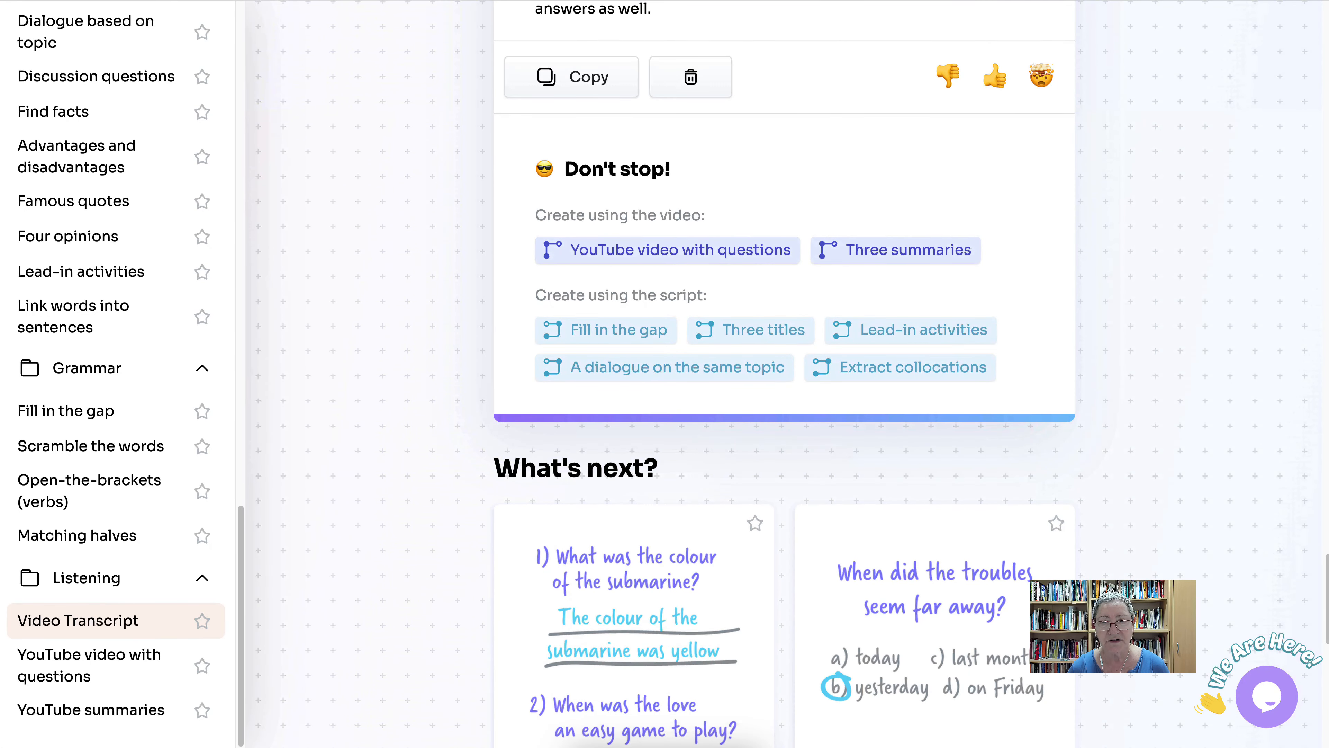
{"action": "scroll", "coordinate": [680, 304], "scroll_direction": "up", "scroll_amount": 1}
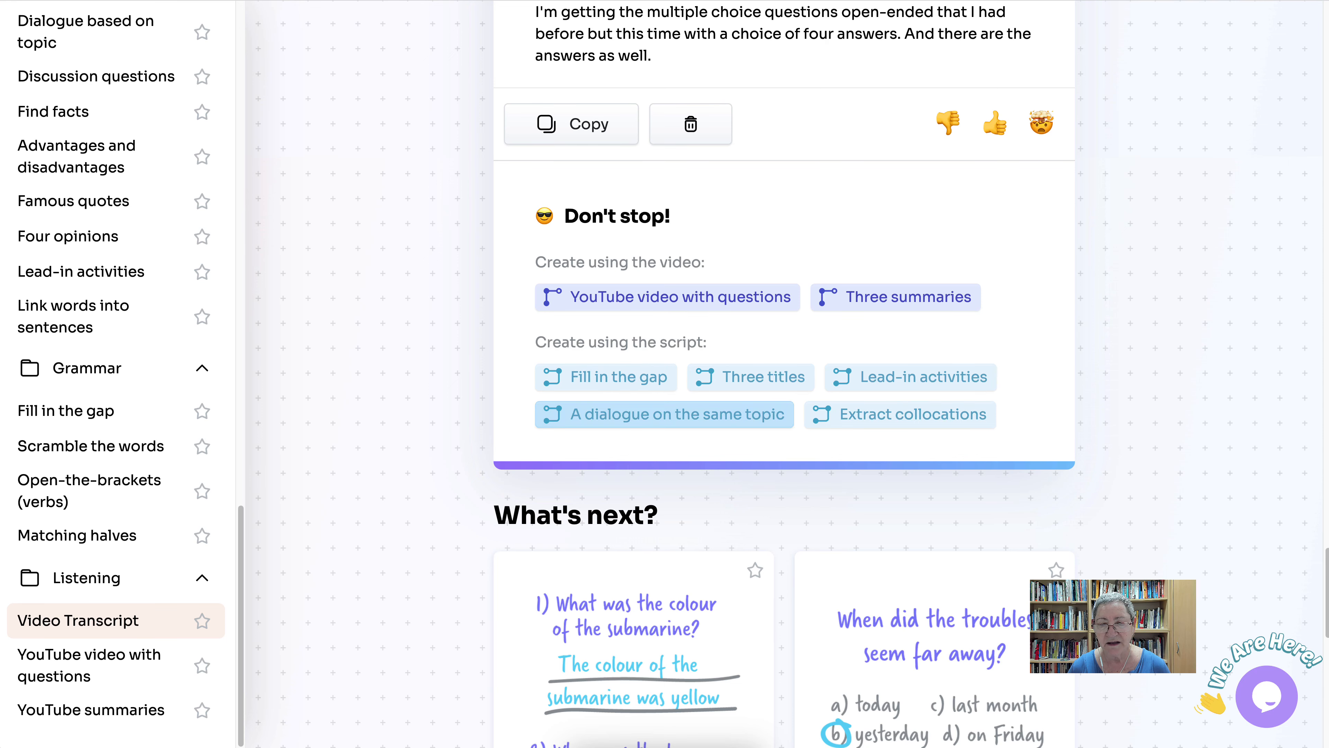
{"action": "scroll", "coordinate": [606, 377], "scroll_direction": "up", "scroll_amount": 1}
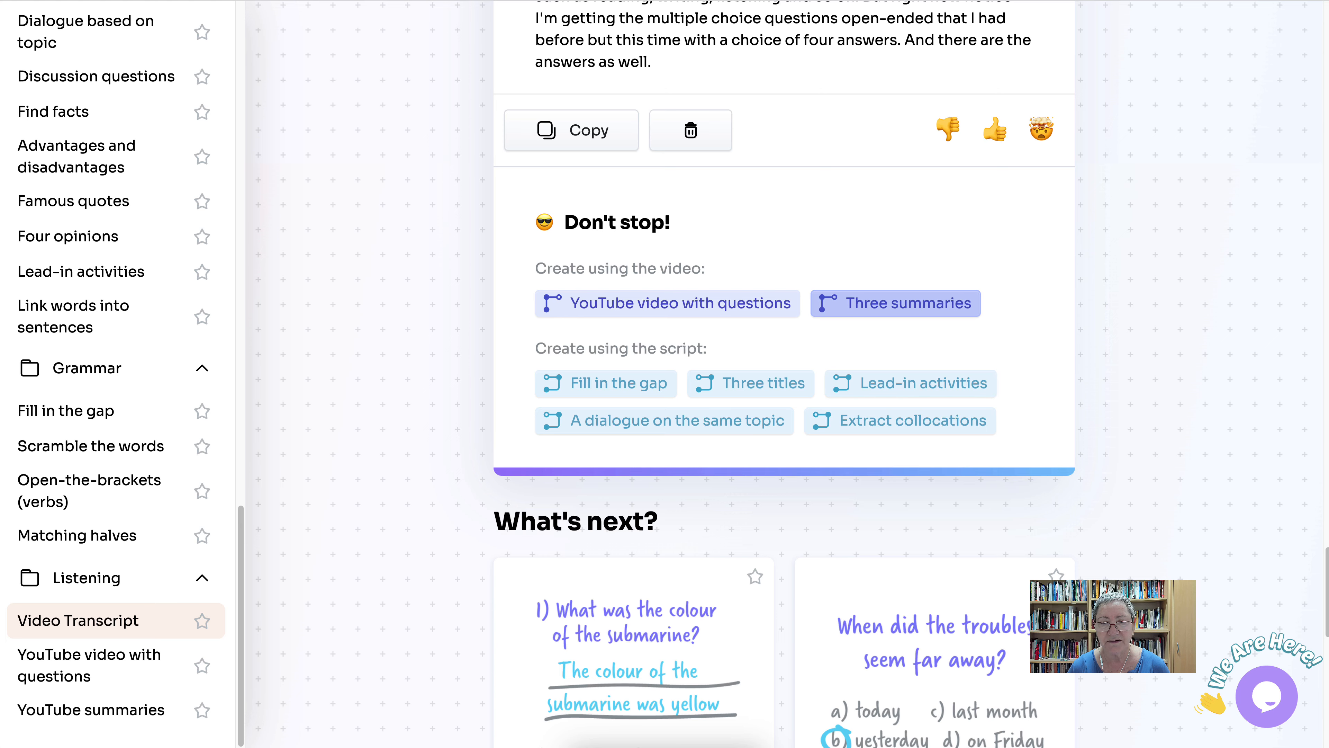
Step: Look over the What's next suggestions below the exercise, then return to the video transcript
{"action": "scroll", "coordinate": [895, 302], "scroll_direction": "down", "scroll_amount": 5}
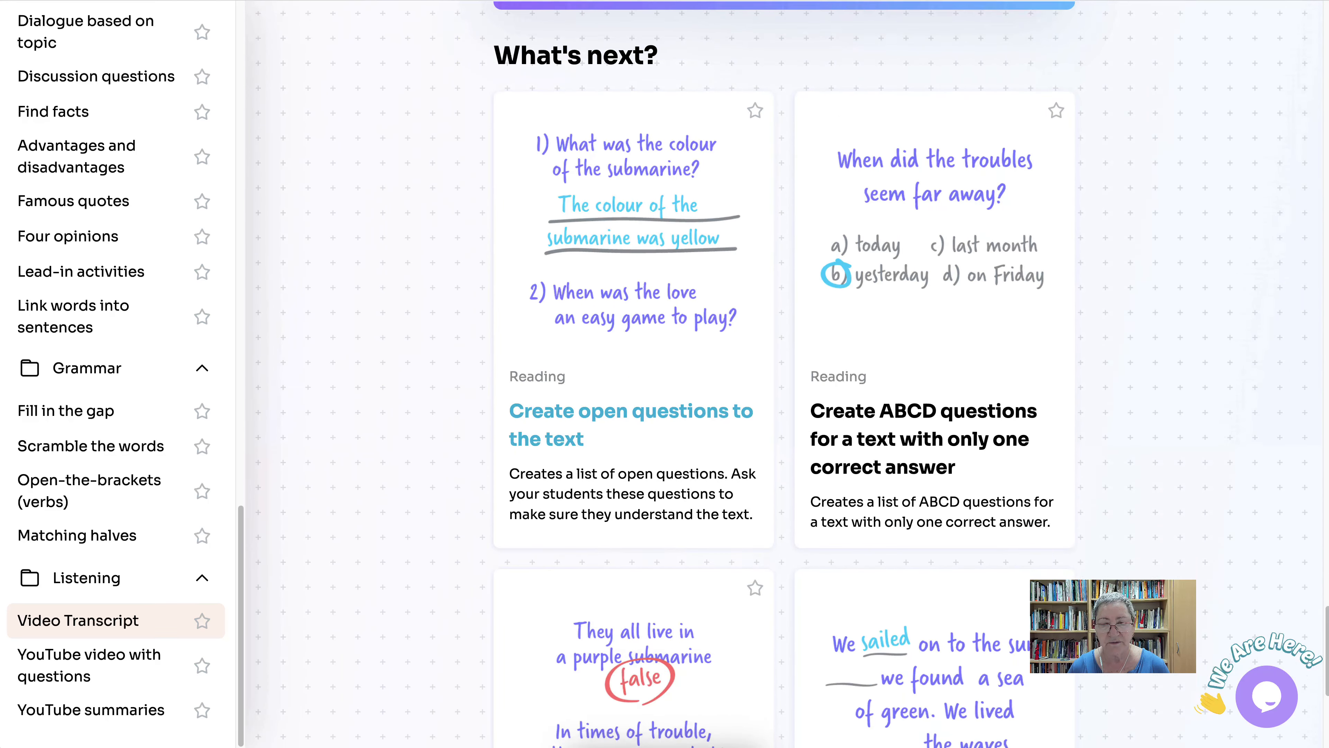
{"action": "scroll", "coordinate": [778, 374], "scroll_direction": "down", "scroll_amount": 4}
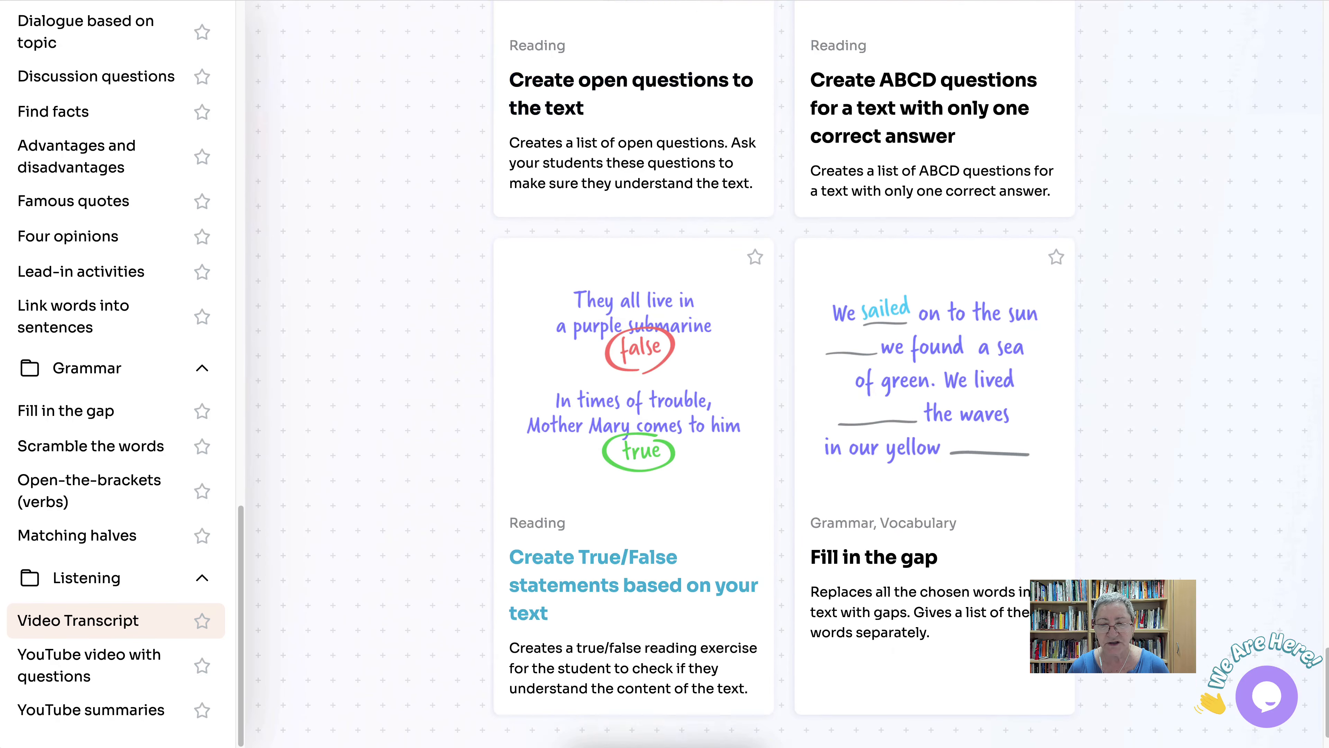
{"action": "scroll", "coordinate": [784, 373], "scroll_direction": "up", "scroll_amount": 10}
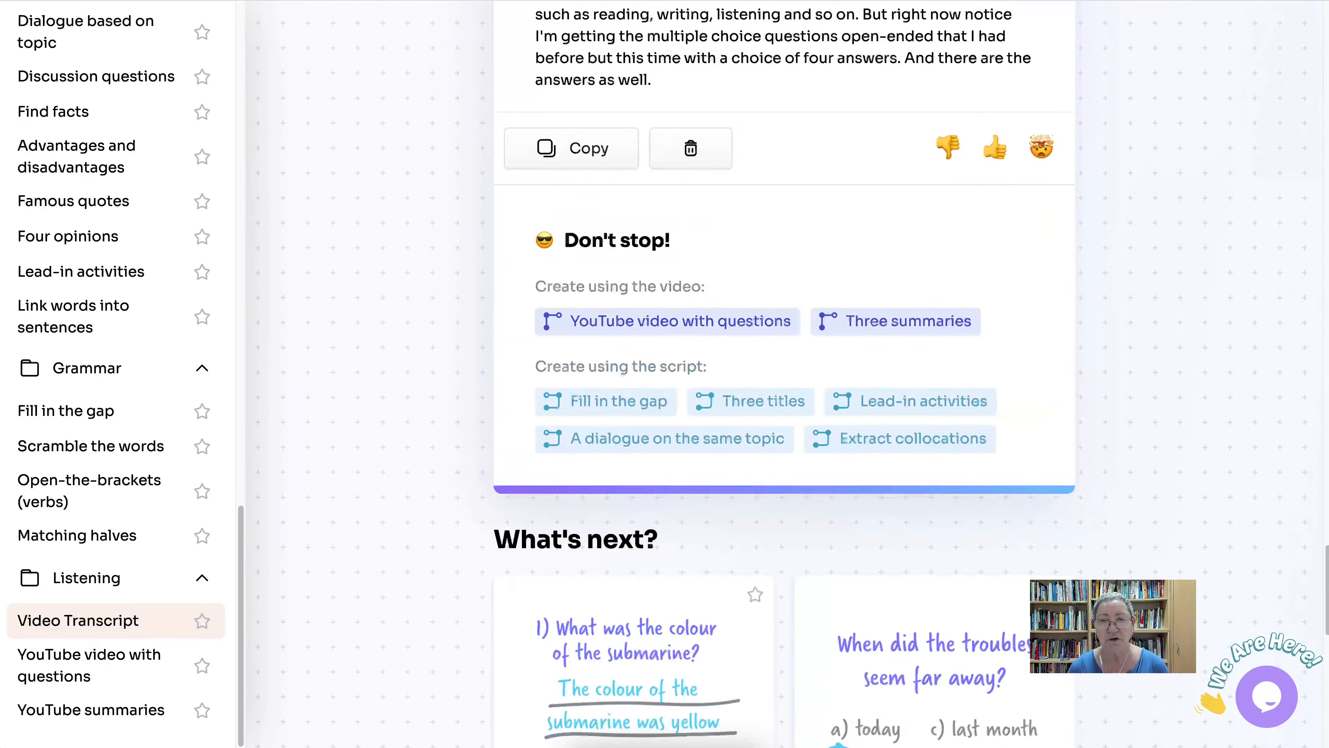
{"action": "scroll", "coordinate": [784, 374], "scroll_direction": "up", "scroll_amount": 6}
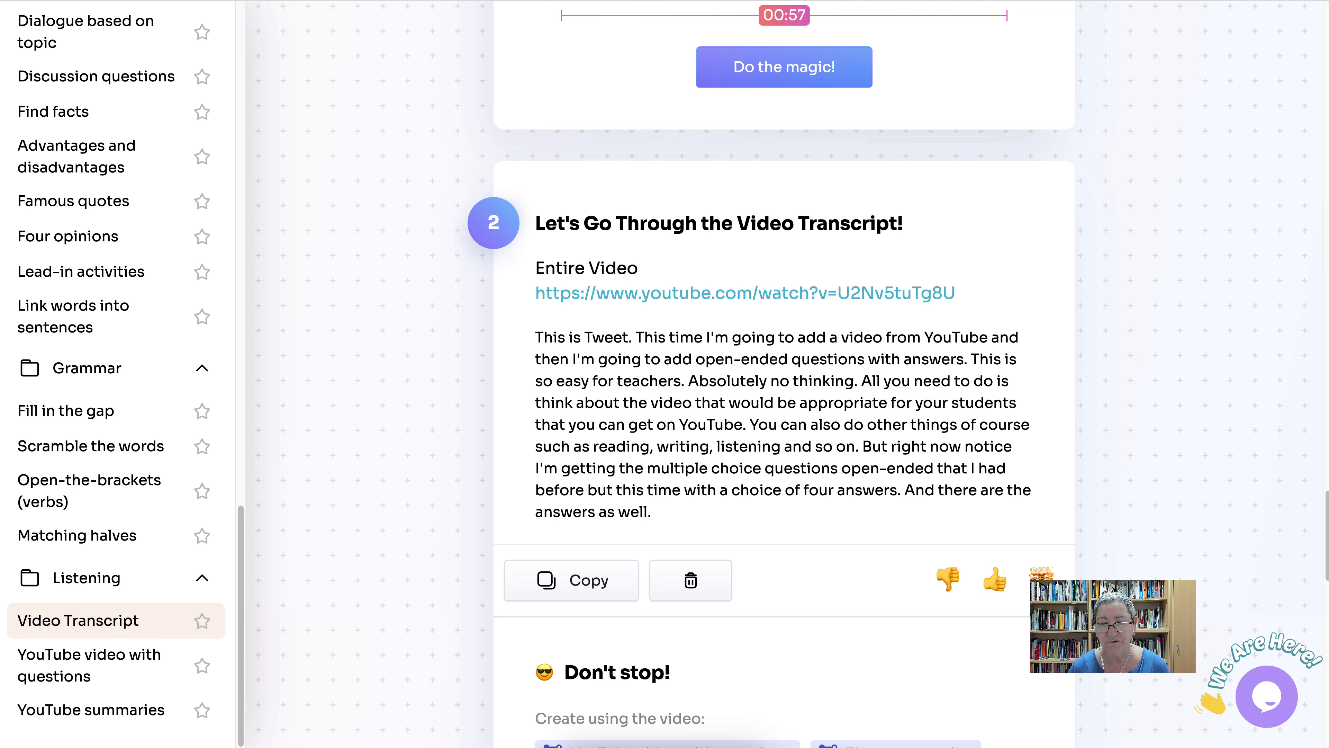
{"action": "scroll", "coordinate": [784, 367], "scroll_direction": "down", "scroll_amount": 1}
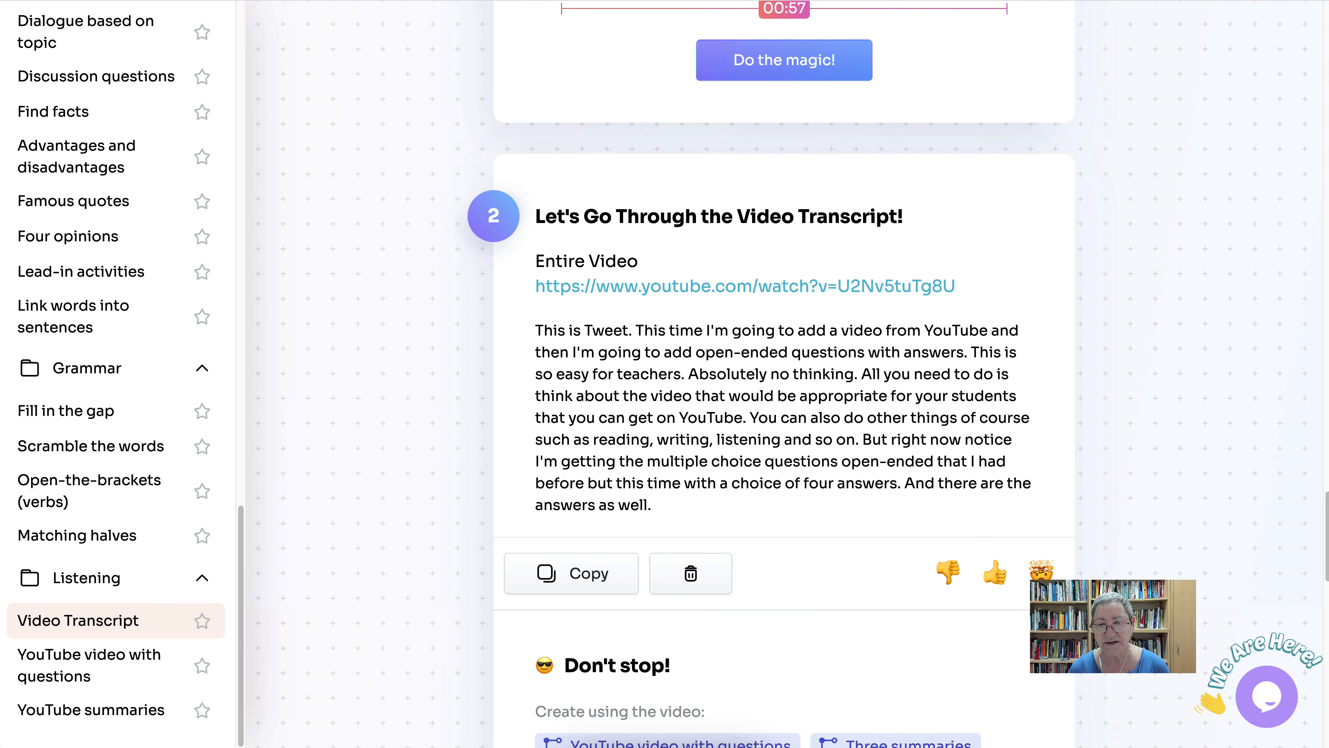
{"action": "scroll", "coordinate": [784, 373], "scroll_direction": "down", "scroll_amount": 3}
{"action": "scroll", "coordinate": [784, 374], "scroll_direction": "down", "scroll_amount": 1}
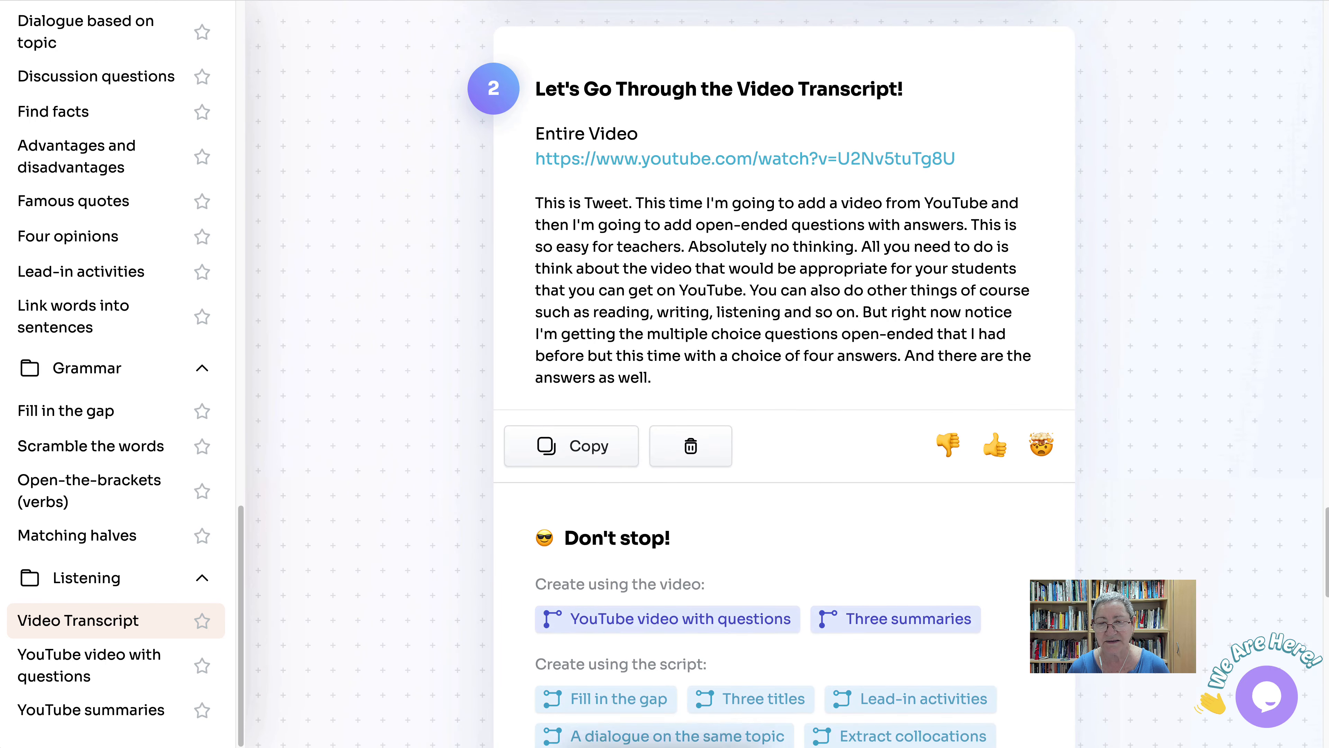
Step: Play the first 7 seconds of the source video above the transcript and pause it
{"action": "scroll", "coordinate": [784, 374], "scroll_direction": "up", "scroll_amount": 7}
{"action": "scroll", "coordinate": [784, 374], "scroll_direction": "up", "scroll_amount": 7}
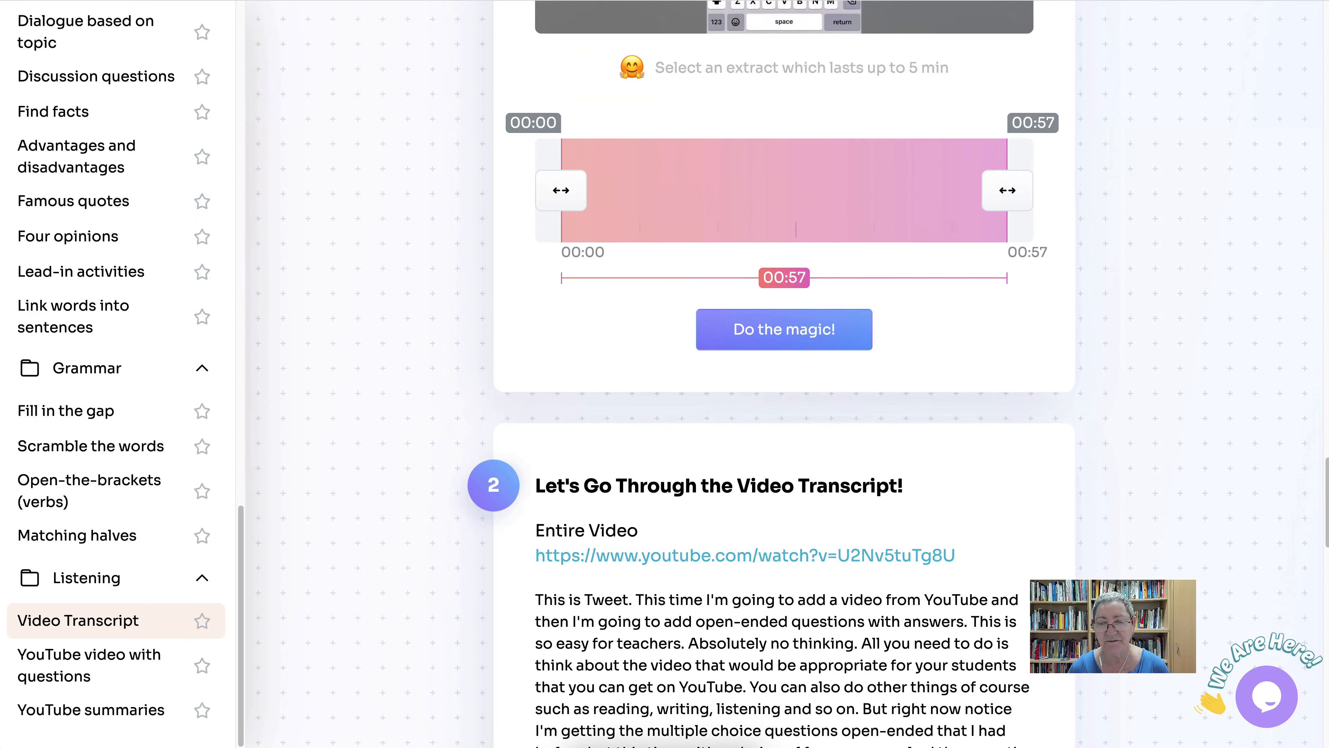
{"action": "scroll", "coordinate": [784, 374], "scroll_direction": "up", "scroll_amount": 4}
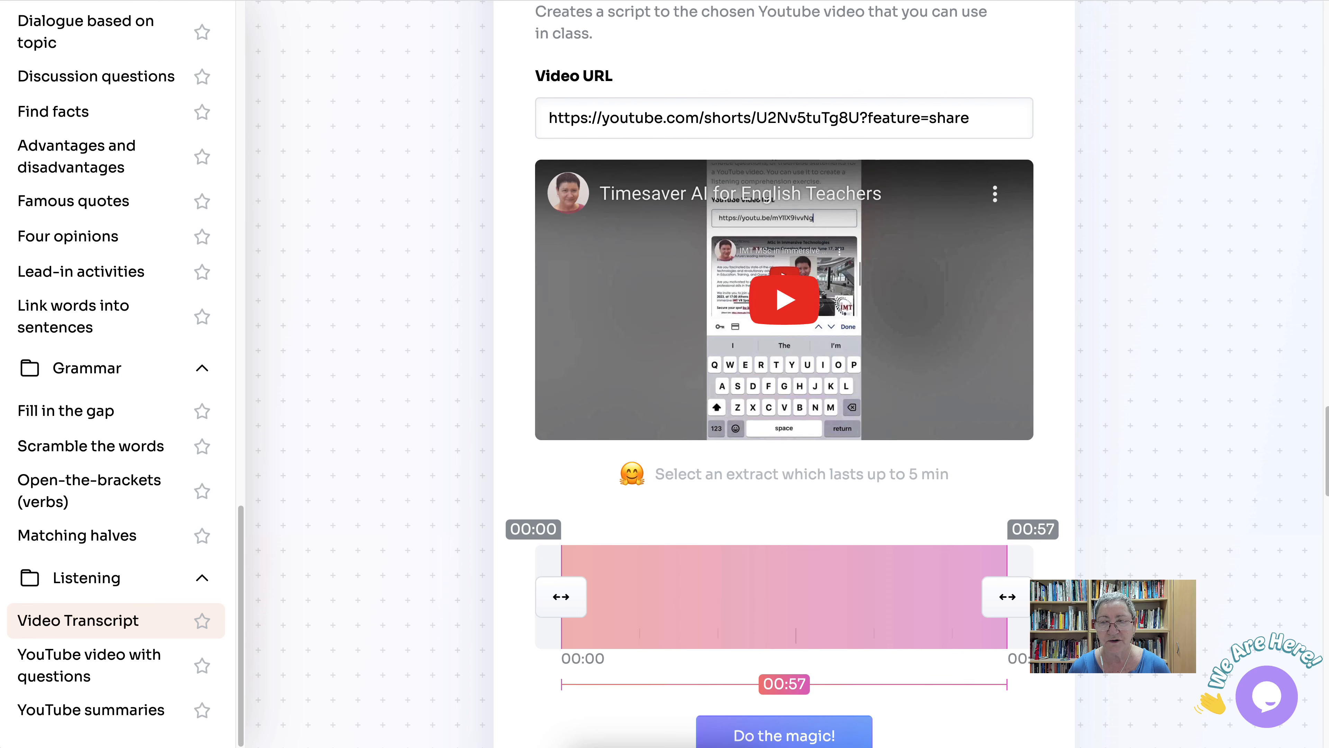
{"action": "left_click", "coordinate": [784, 299]}
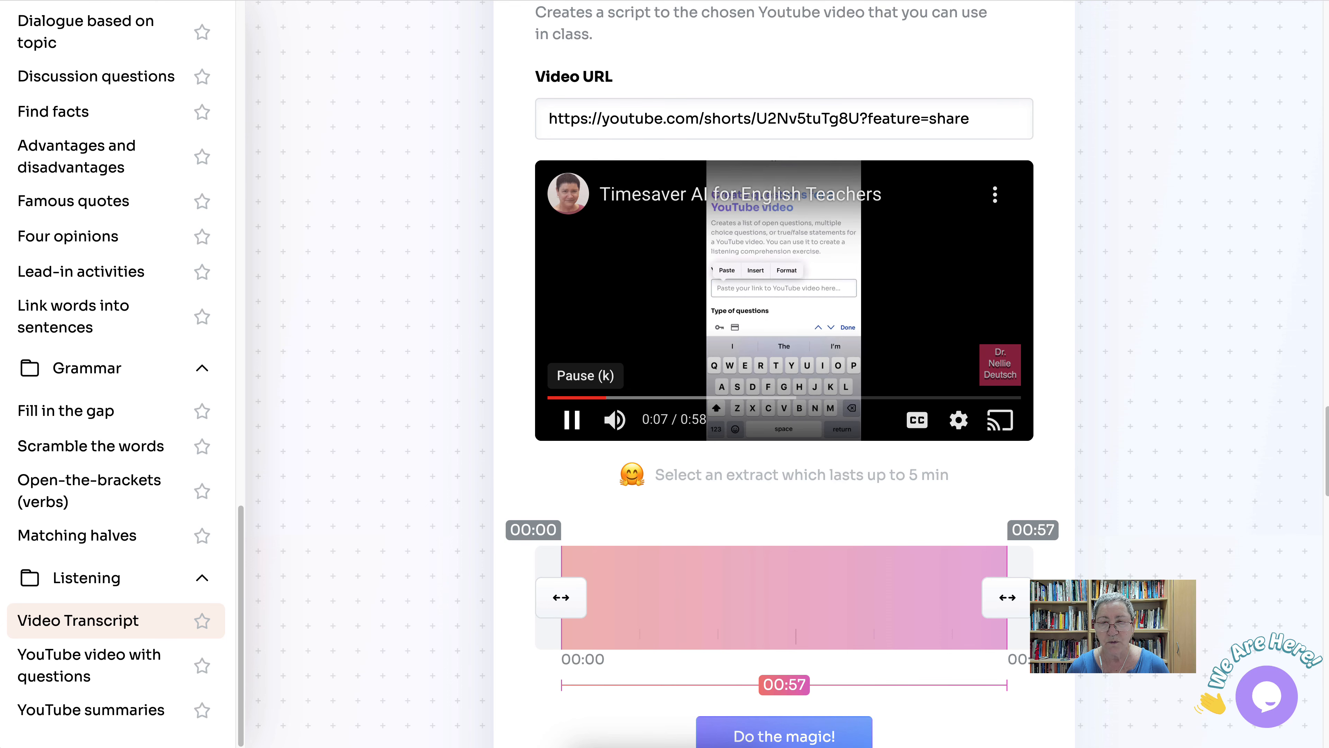
{"action": "left_click", "coordinate": [571, 420]}
{"action": "scroll", "coordinate": [959, 420], "scroll_direction": "up", "scroll_amount": 1}
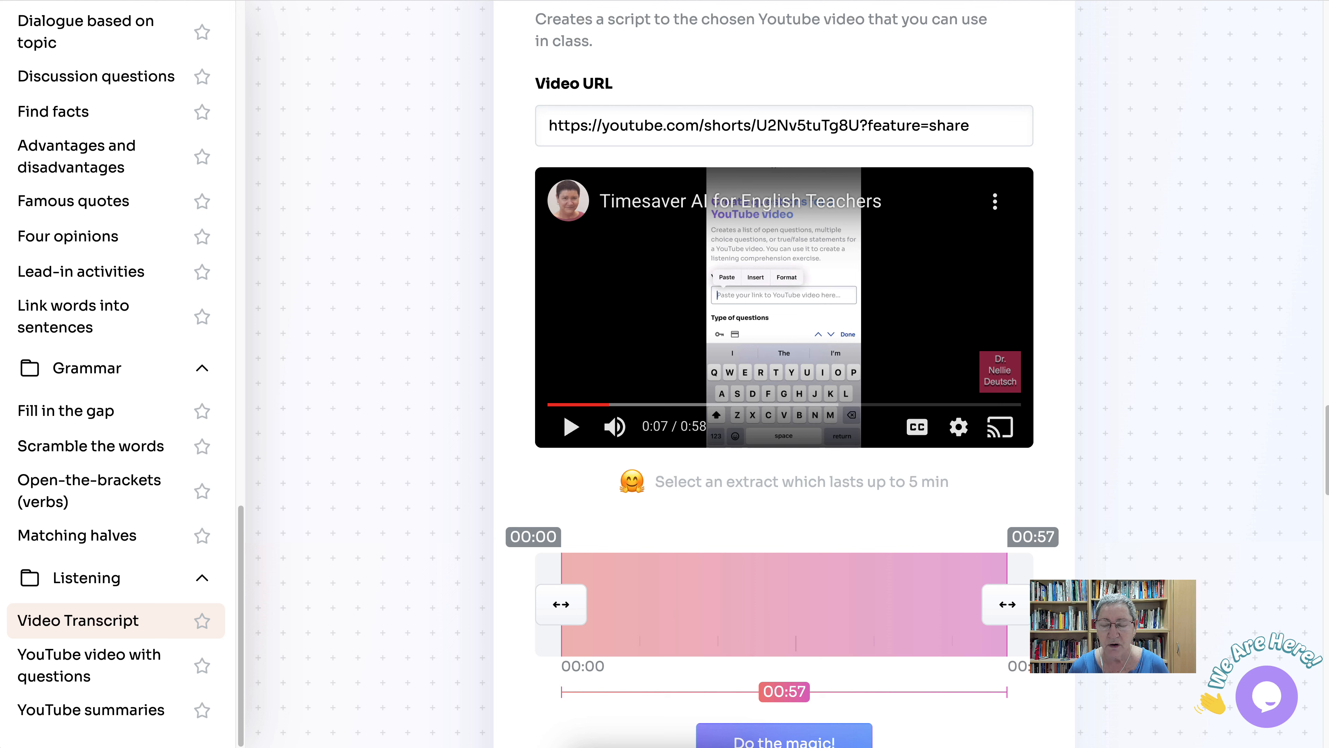
Step: Compare the video and its extract selection with the transcript text generated below them
{"action": "scroll", "coordinate": [784, 367], "scroll_direction": "down", "scroll_amount": 1}
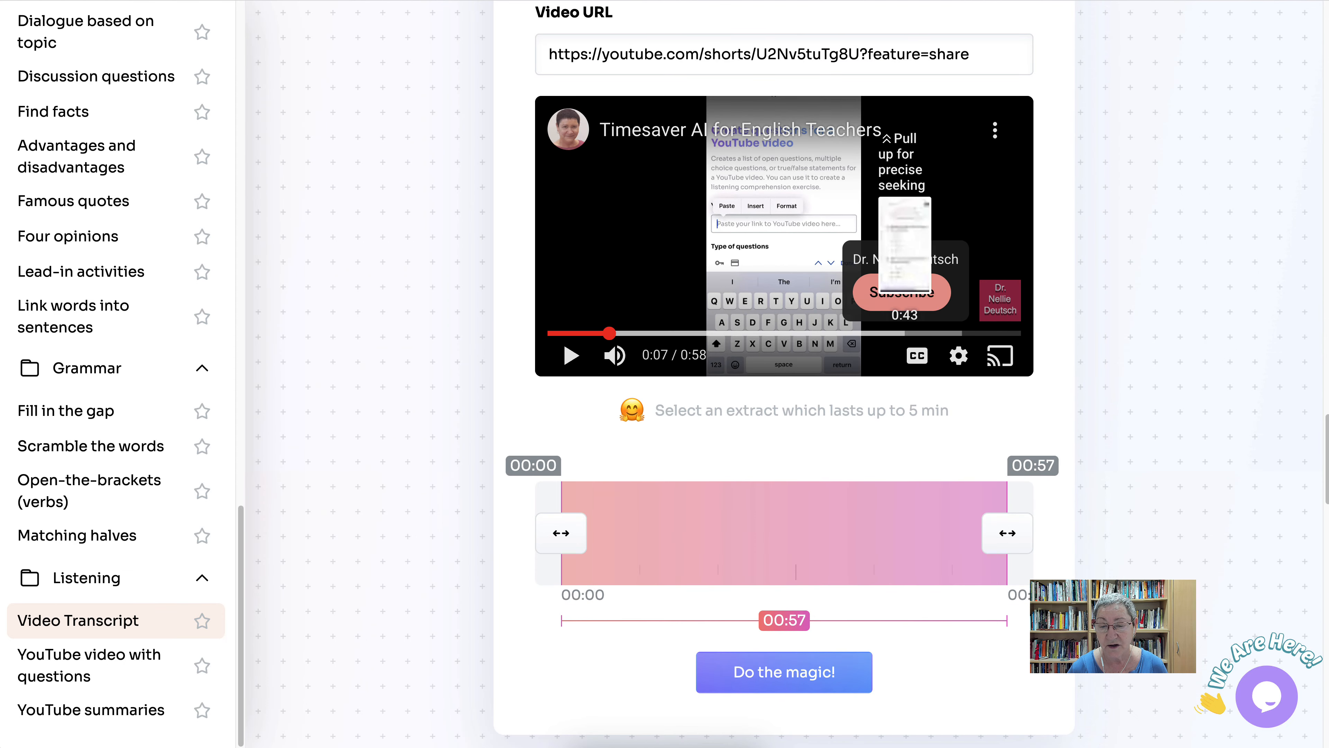
{"action": "scroll", "coordinate": [784, 366], "scroll_direction": "down", "scroll_amount": 5}
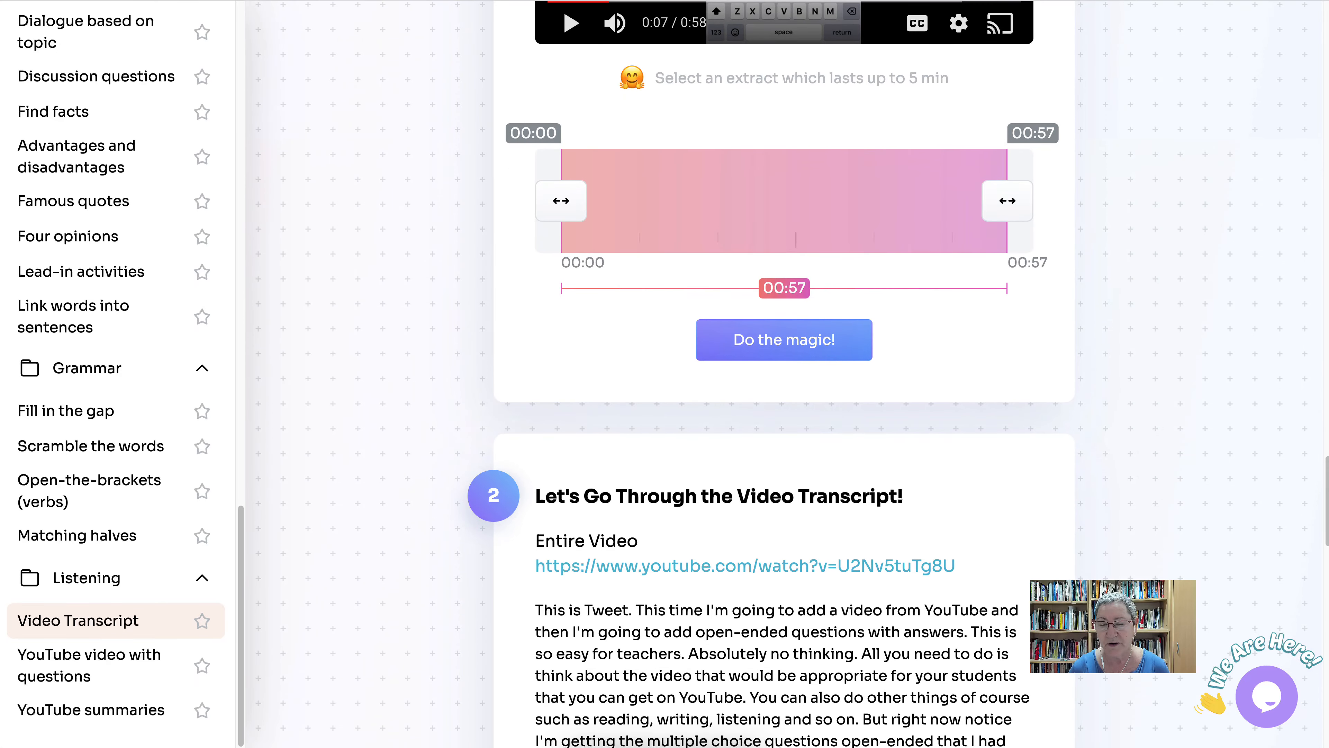
{"action": "scroll", "coordinate": [783, 367], "scroll_direction": "down", "scroll_amount": 2}
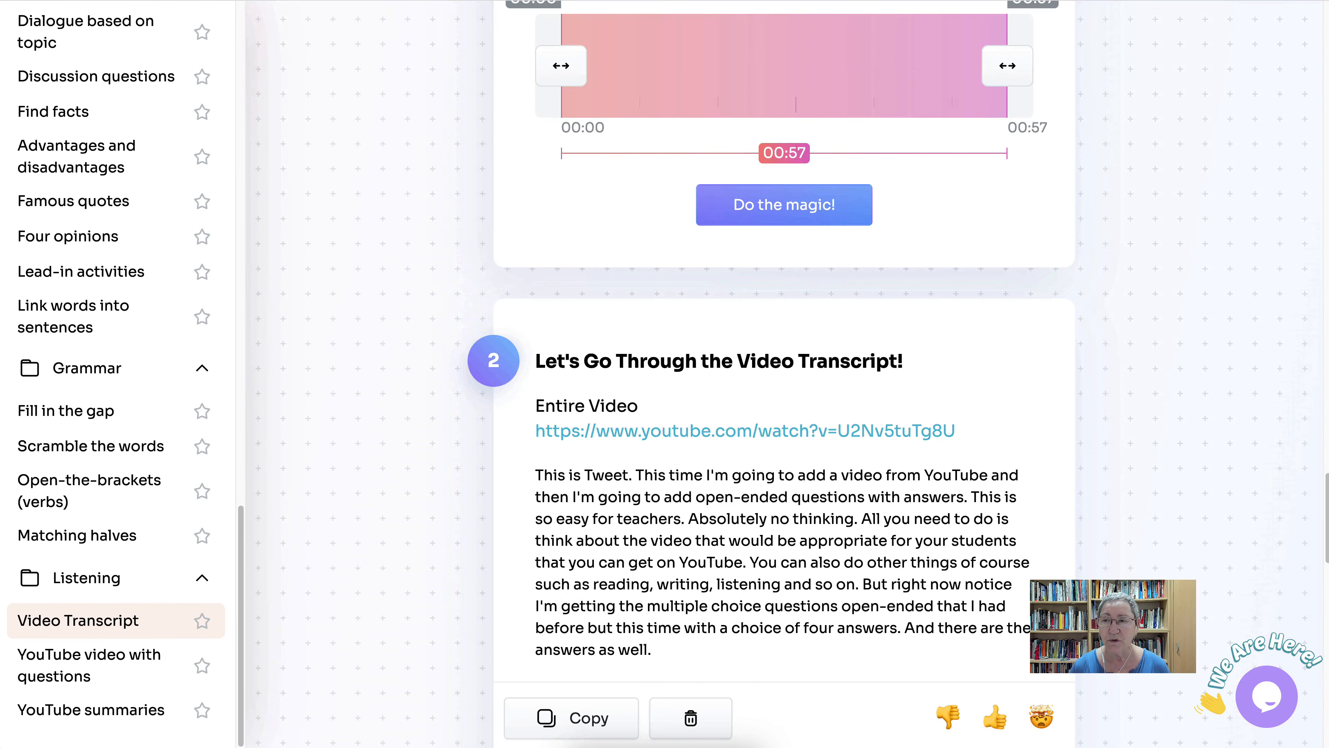
{"action": "scroll", "coordinate": [783, 366], "scroll_direction": "up", "scroll_amount": 6}
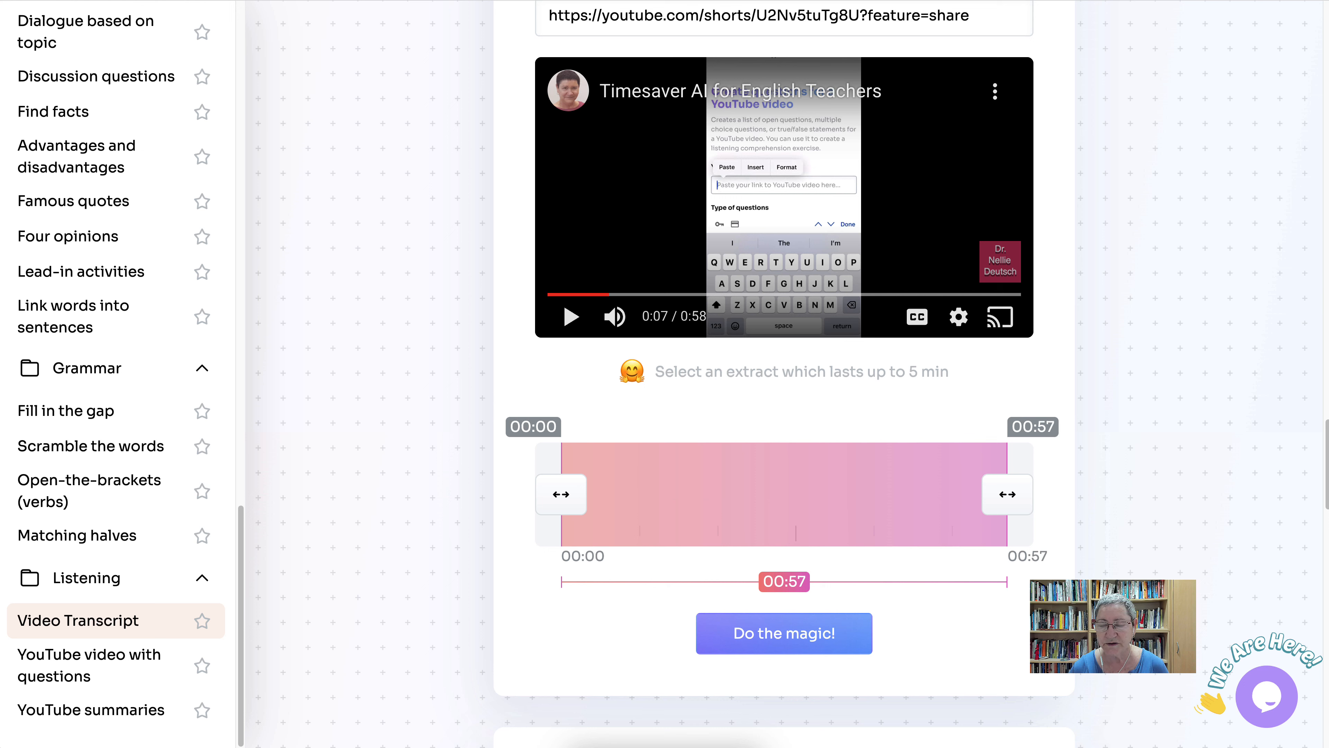
{"action": "scroll", "coordinate": [784, 374], "scroll_direction": "up", "scroll_amount": 10}
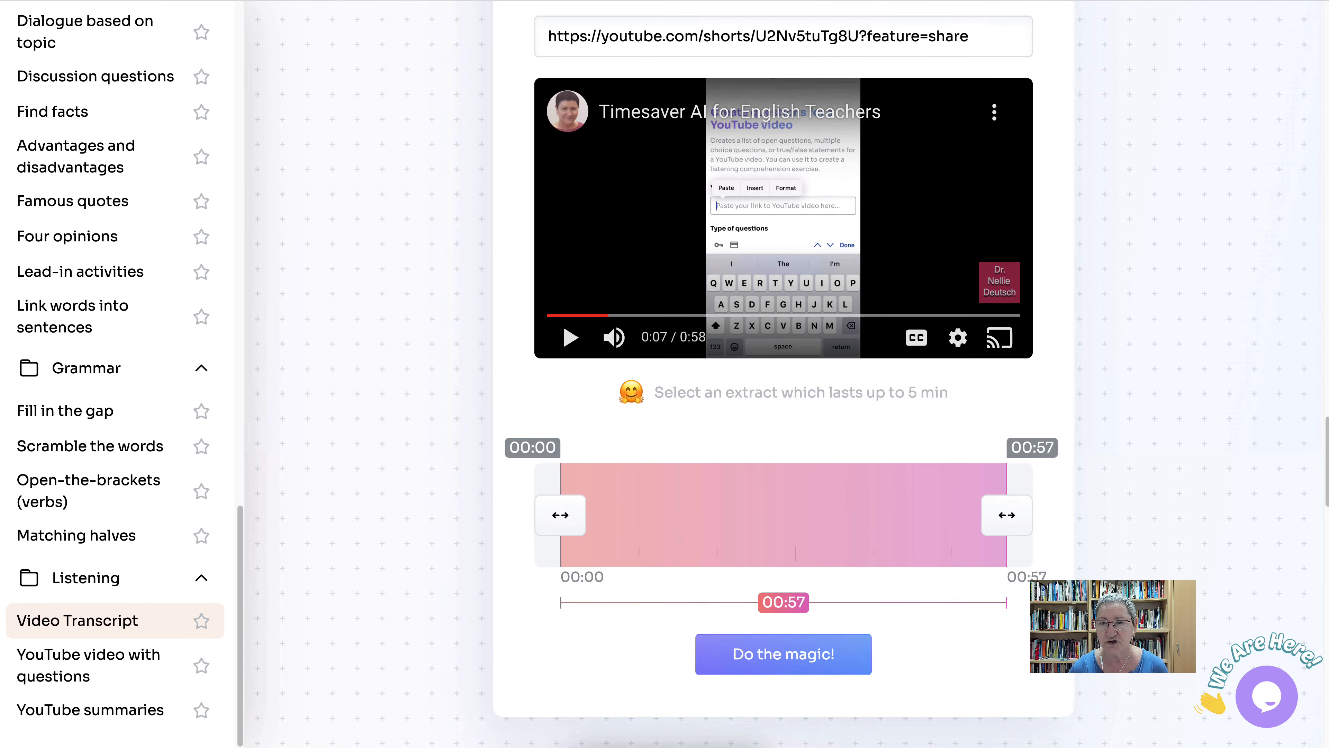
Step: Return to the start of the ABCD question exercise, looking over its questions on the way
{"action": "scroll", "coordinate": [784, 374], "scroll_direction": "up", "scroll_amount": 14}
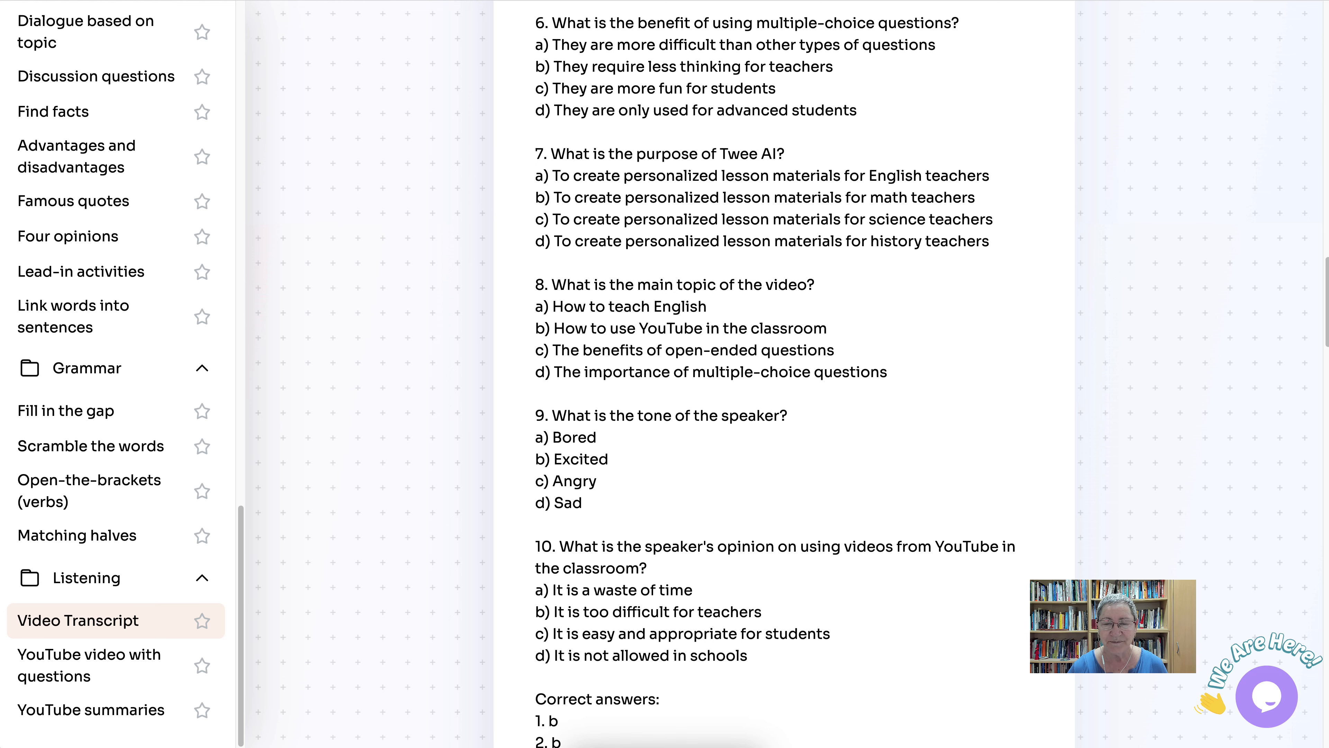
{"action": "scroll", "coordinate": [784, 373], "scroll_direction": "down", "scroll_amount": 1}
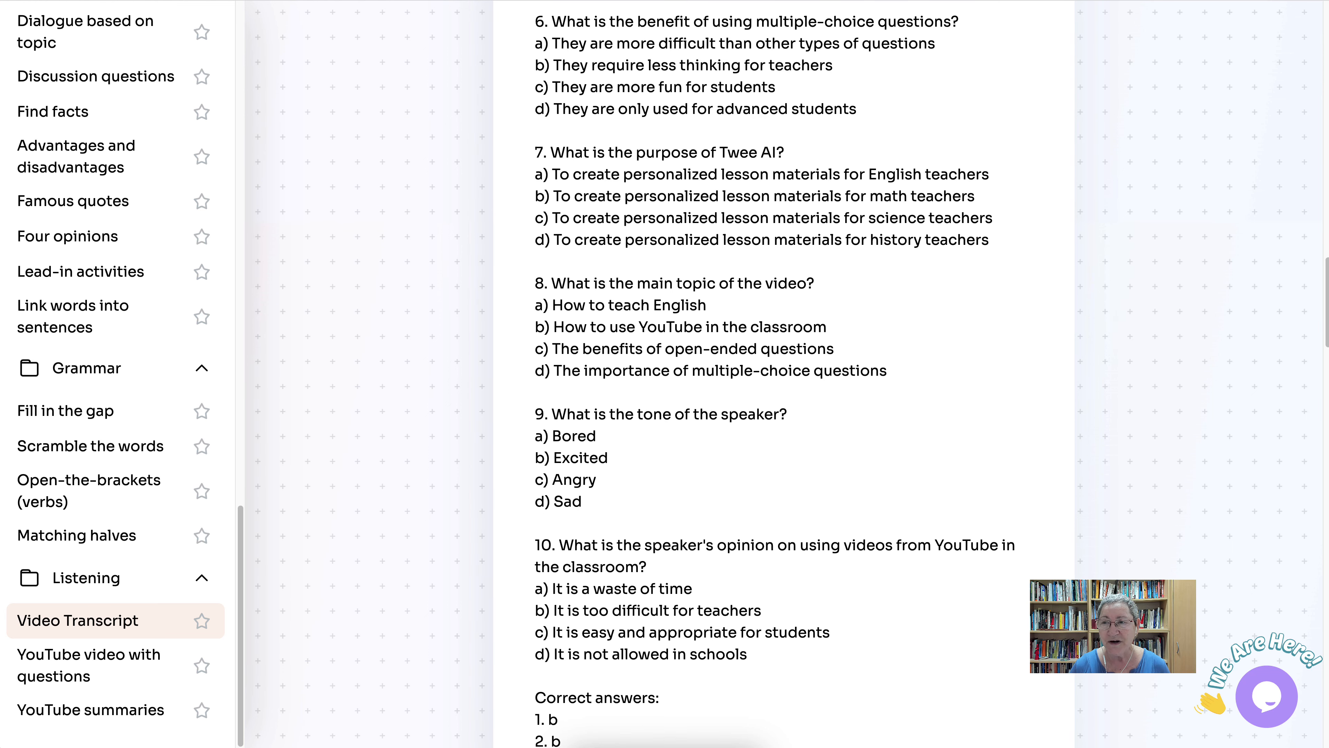
{"action": "scroll", "coordinate": [784, 374], "scroll_direction": "up", "scroll_amount": 13}
{"action": "scroll", "coordinate": [784, 374], "scroll_direction": "up", "scroll_amount": 20}
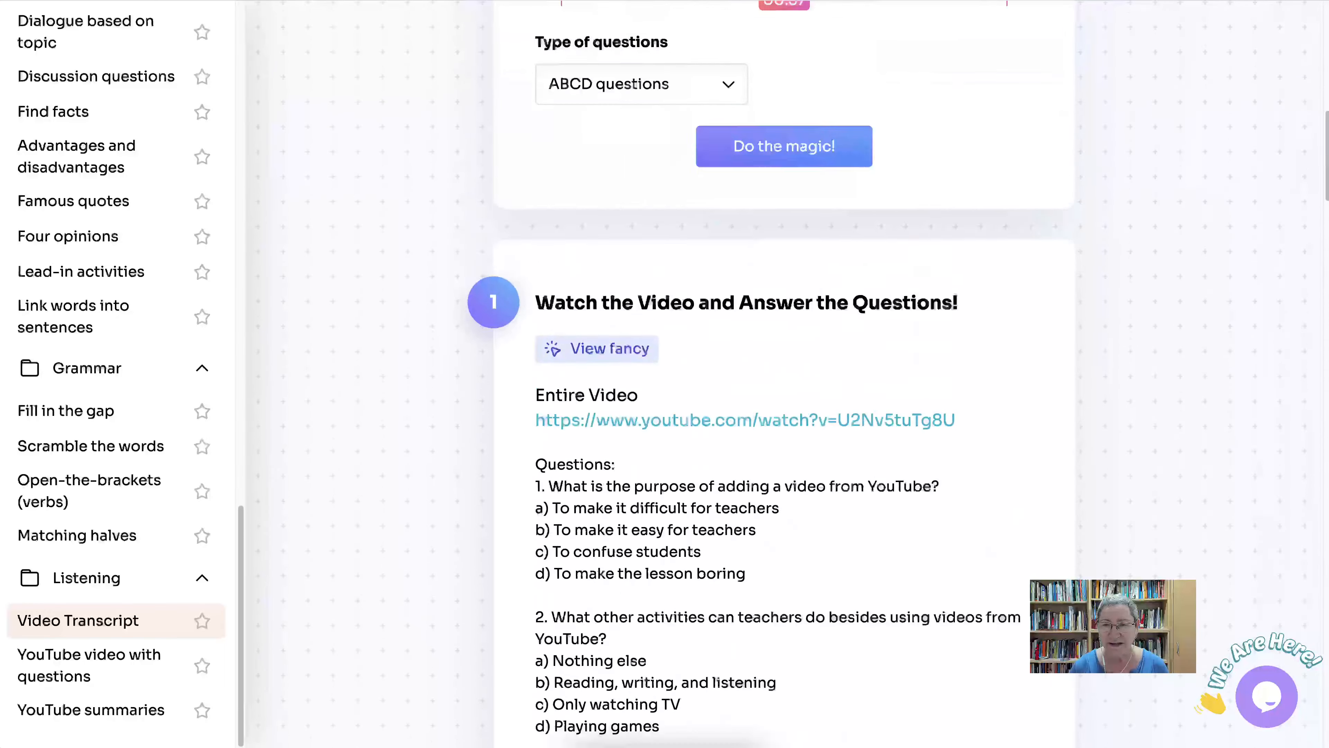